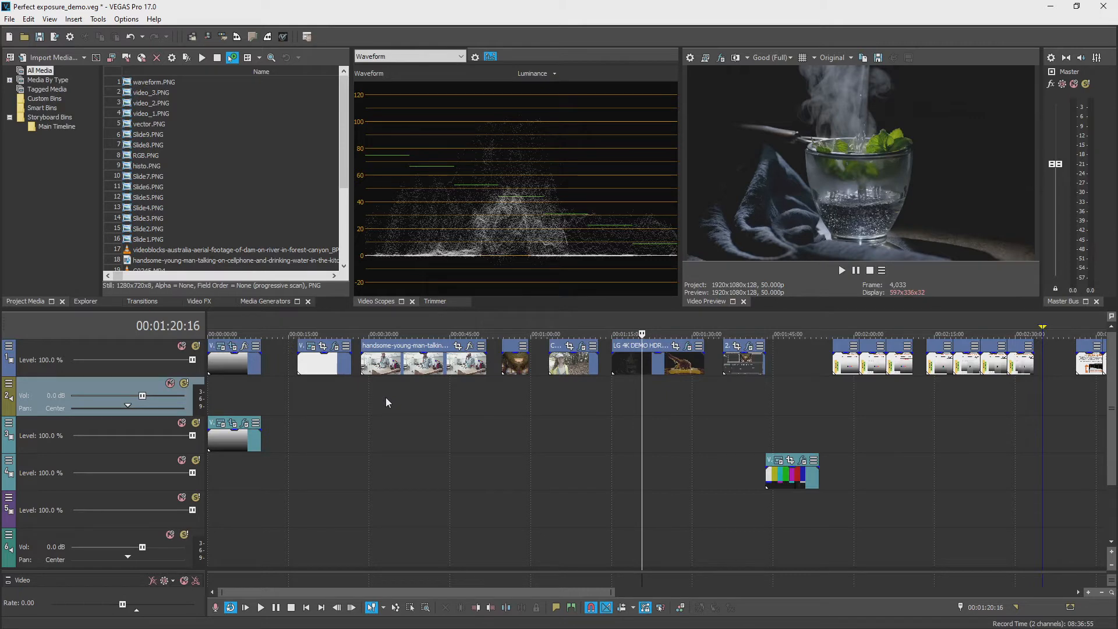
Add a Linear White to Black color gradient on track 3 after the first gradient and display its luminance waveform.
left_click(394, 394)
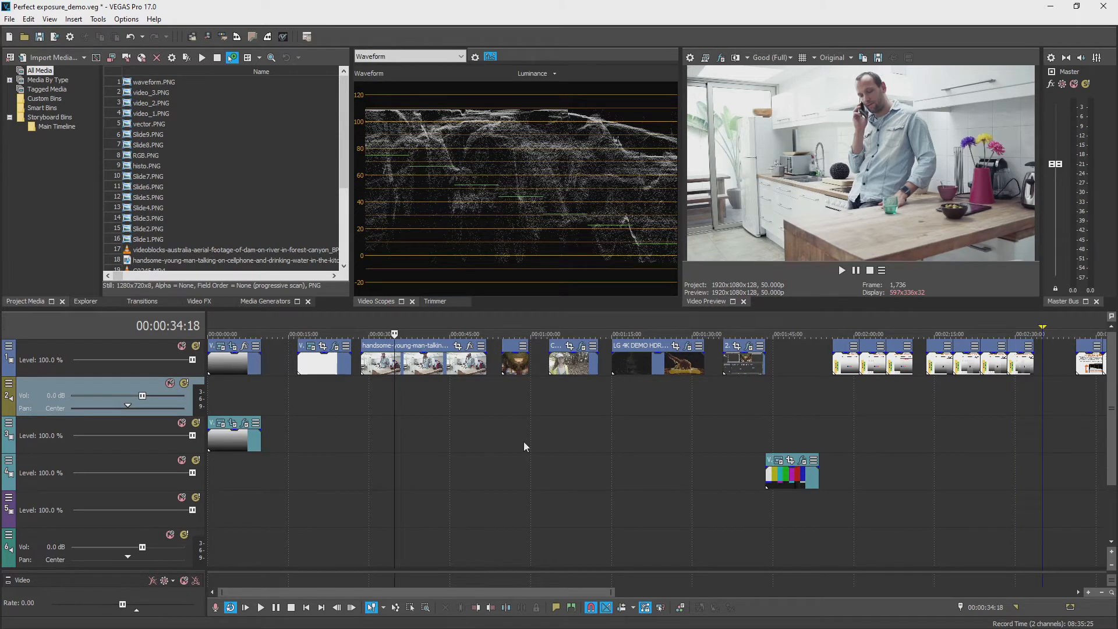
left_click(240, 395)
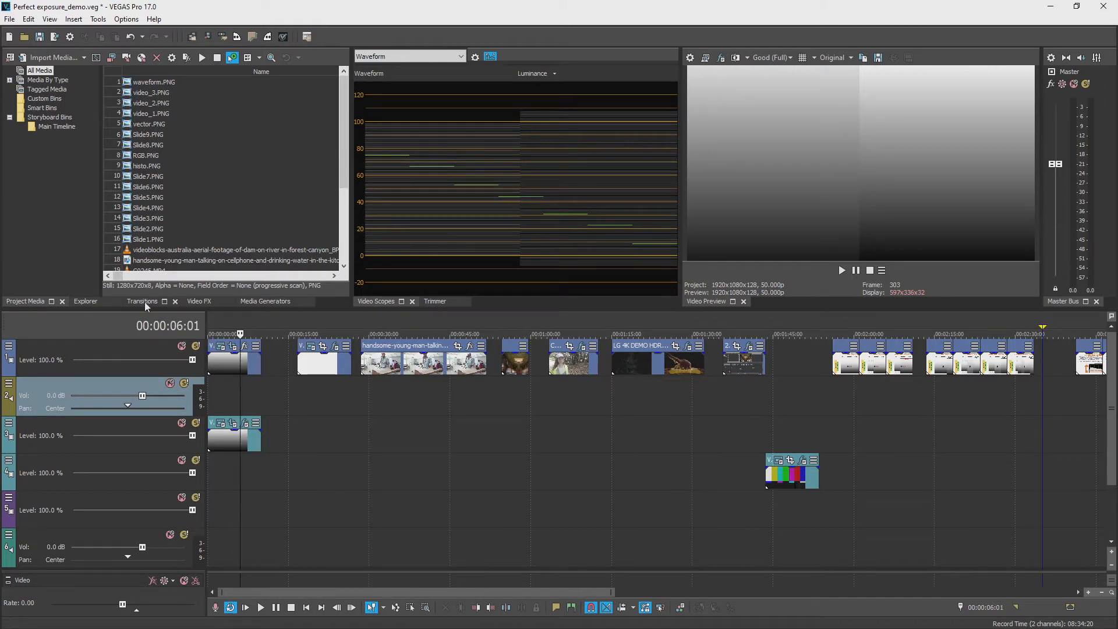
left_click(258, 302)
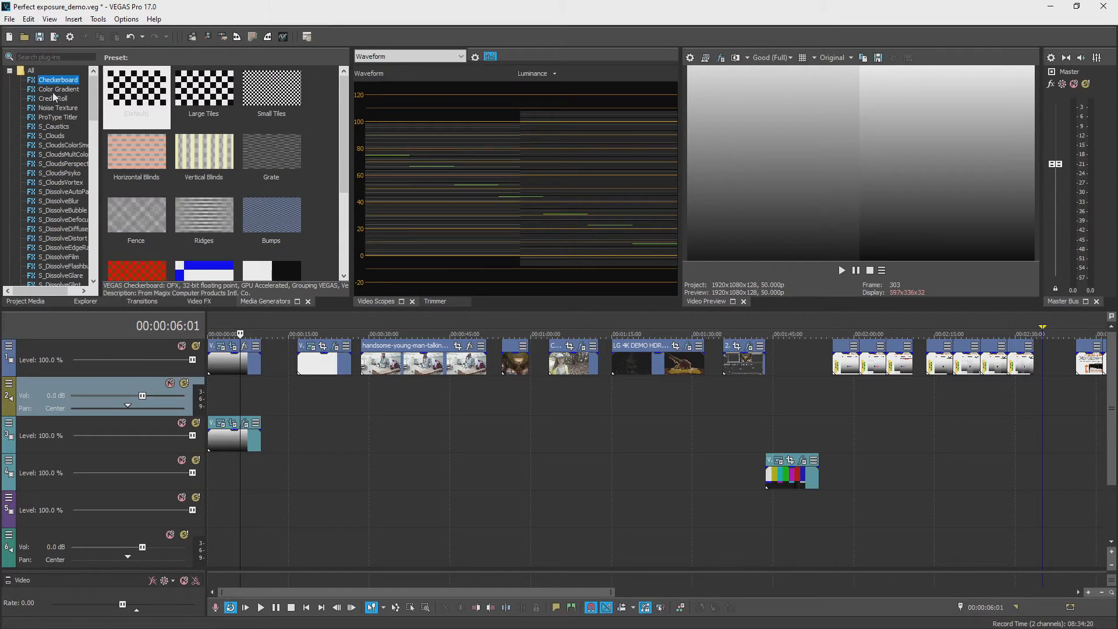
left_click(59, 89)
left_click_drag(134, 85, 277, 437)
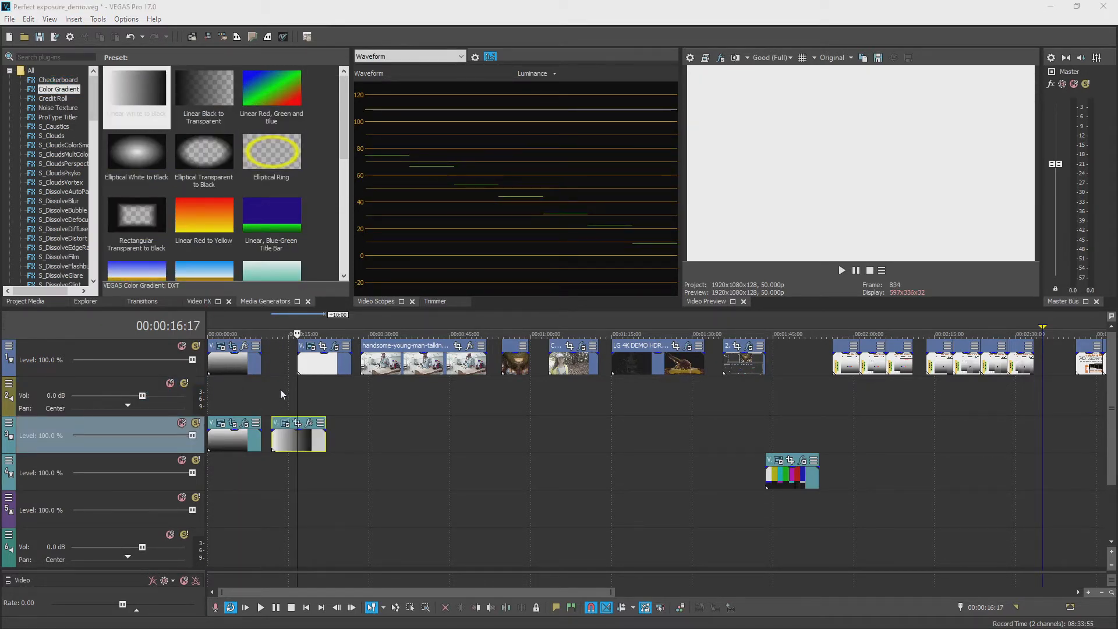
left_click(281, 389)
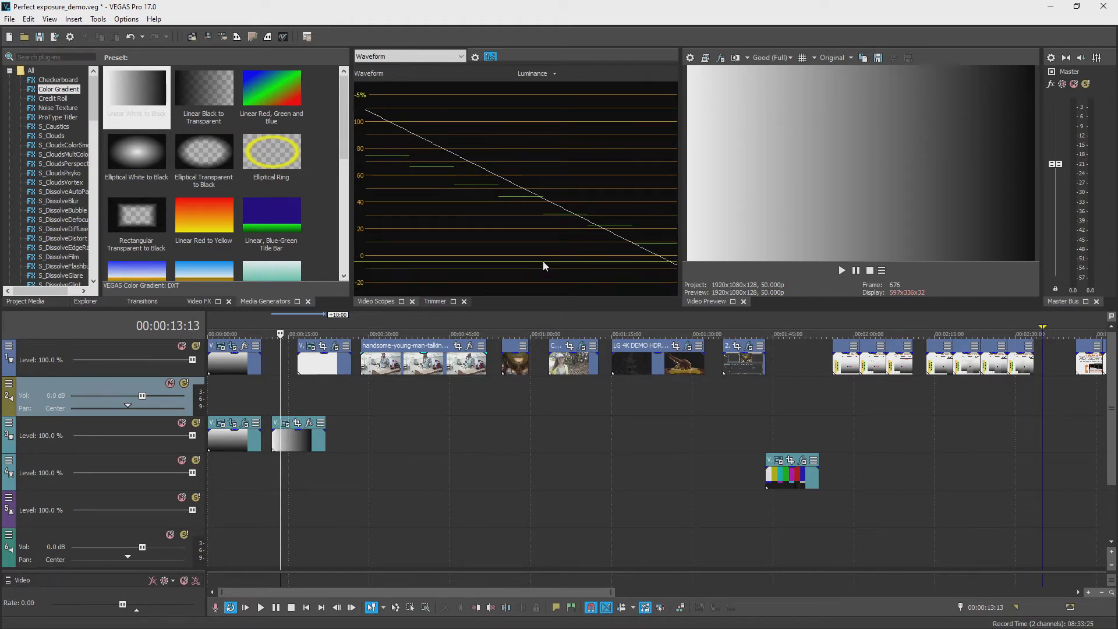
Compare the luminance waveforms of the library, kitchen, gradient and forest clips, ending on the library clip.
left_click(513, 392)
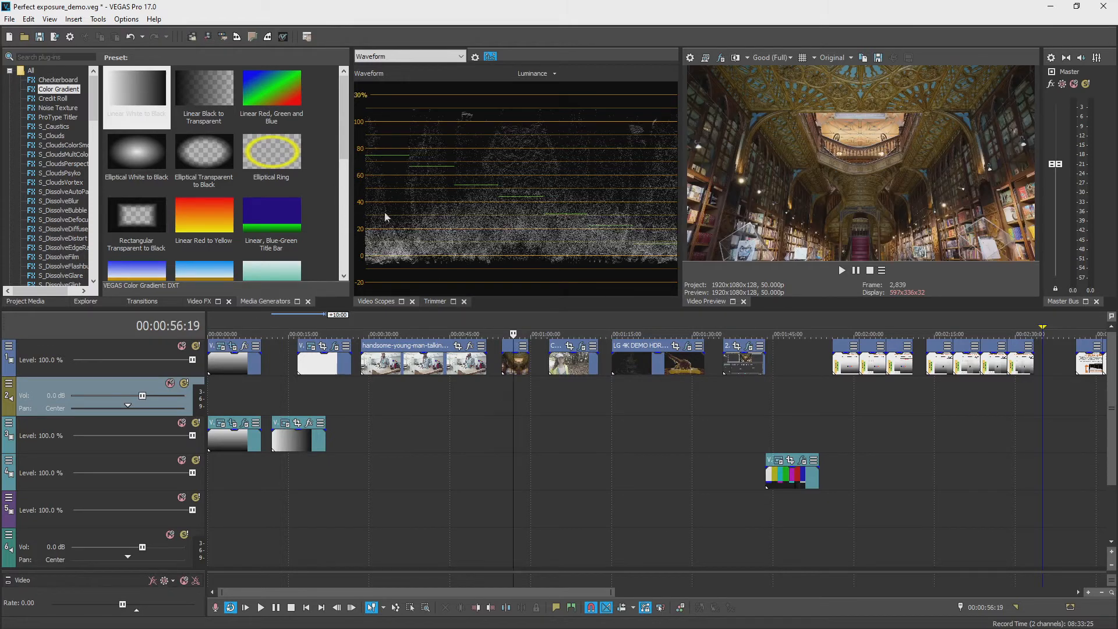
left_click(411, 385)
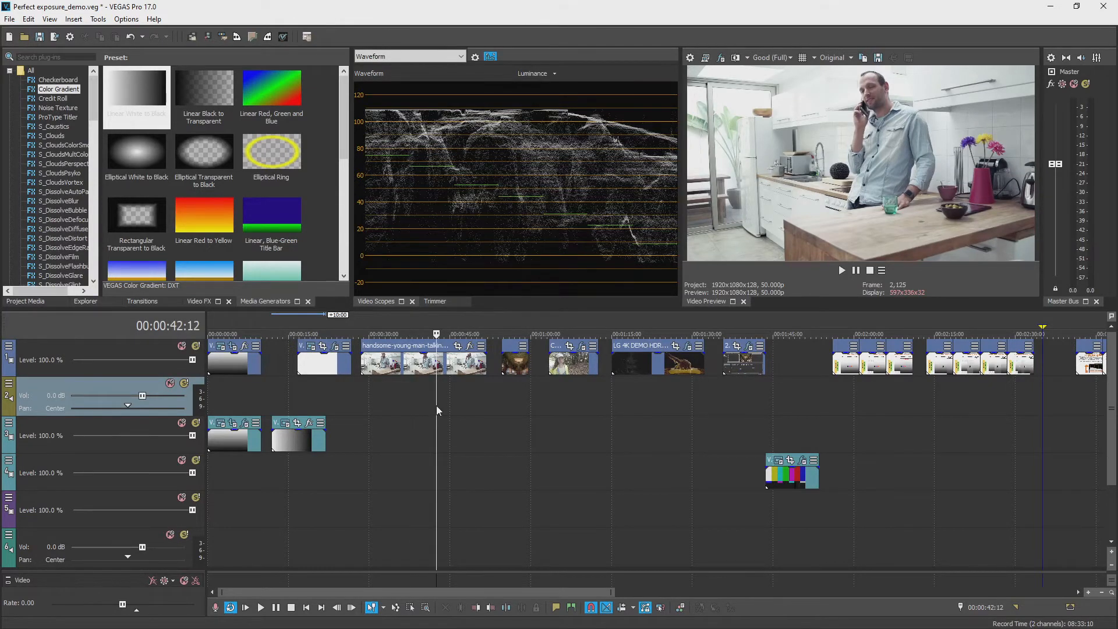
left_click(288, 392)
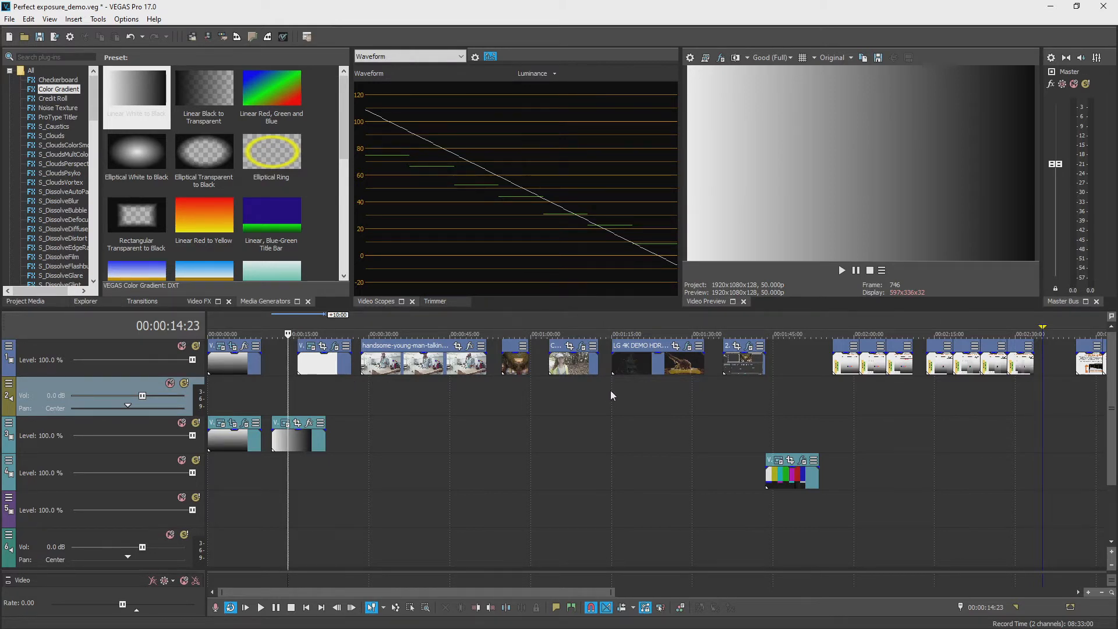
left_click(514, 392)
left_click(560, 392)
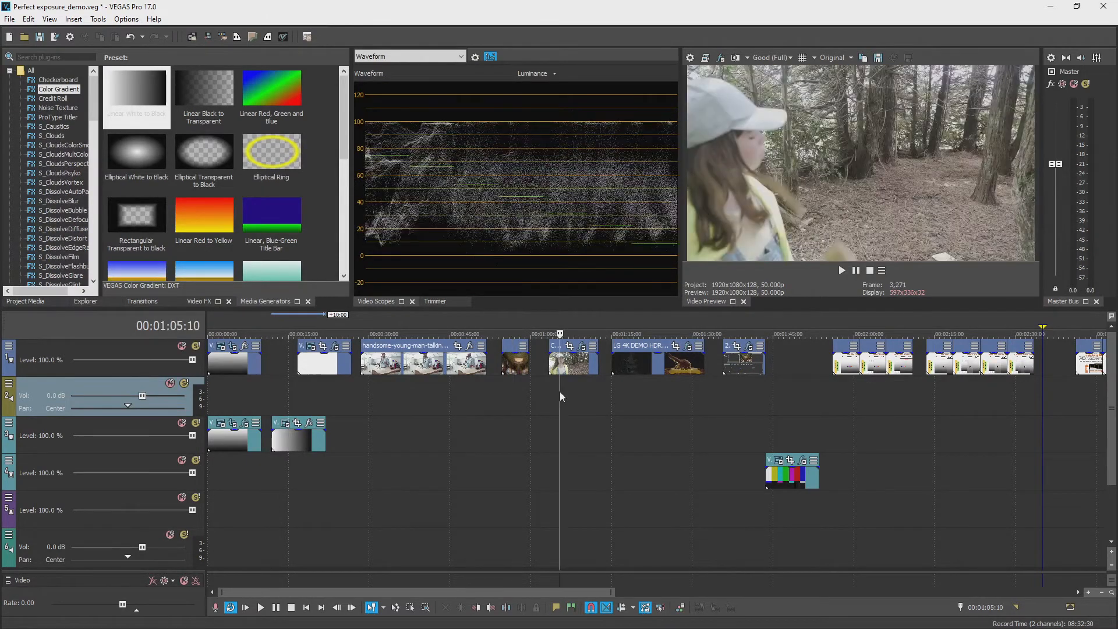
left_click(515, 384)
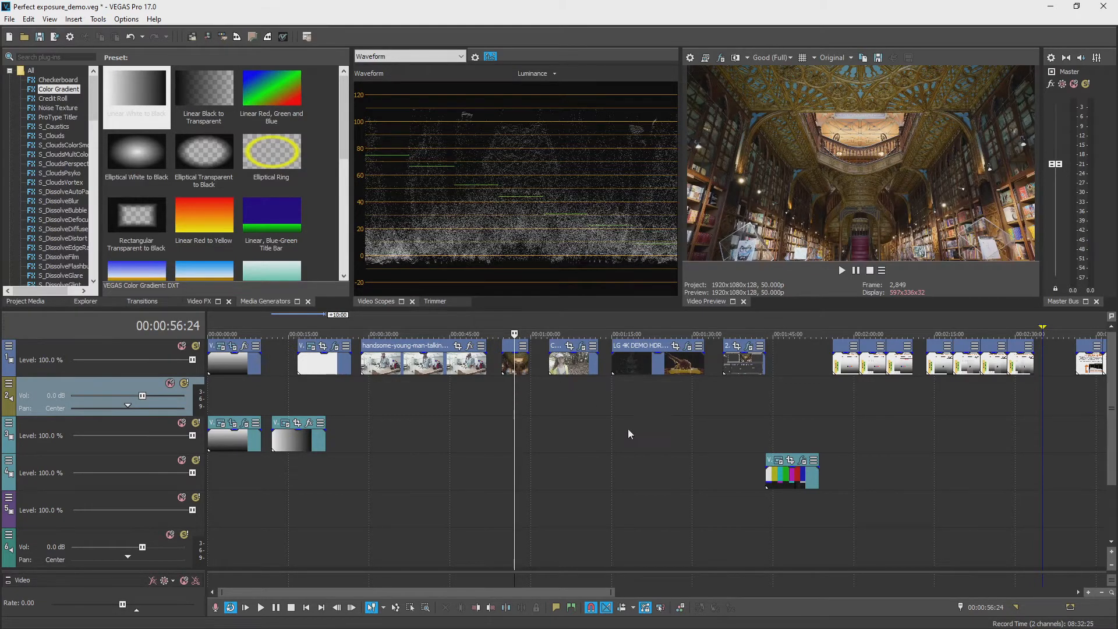
Turn off the Studio RGB (16/64 to 235/940) option in the video scopes settings.
left_click(475, 57)
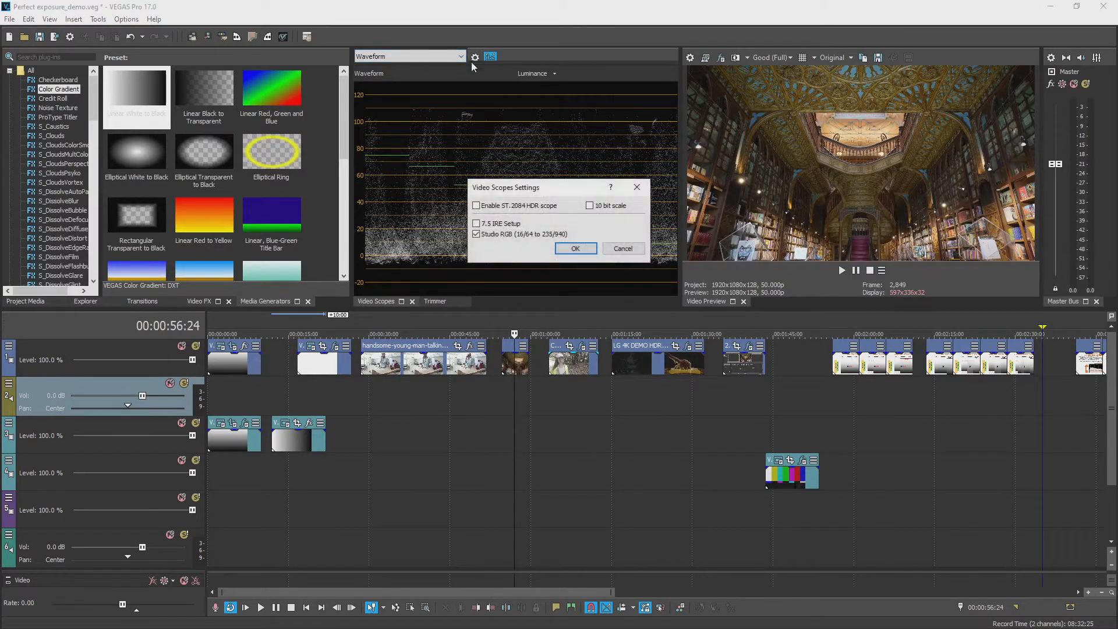
left_click(488, 237)
left_click(576, 249)
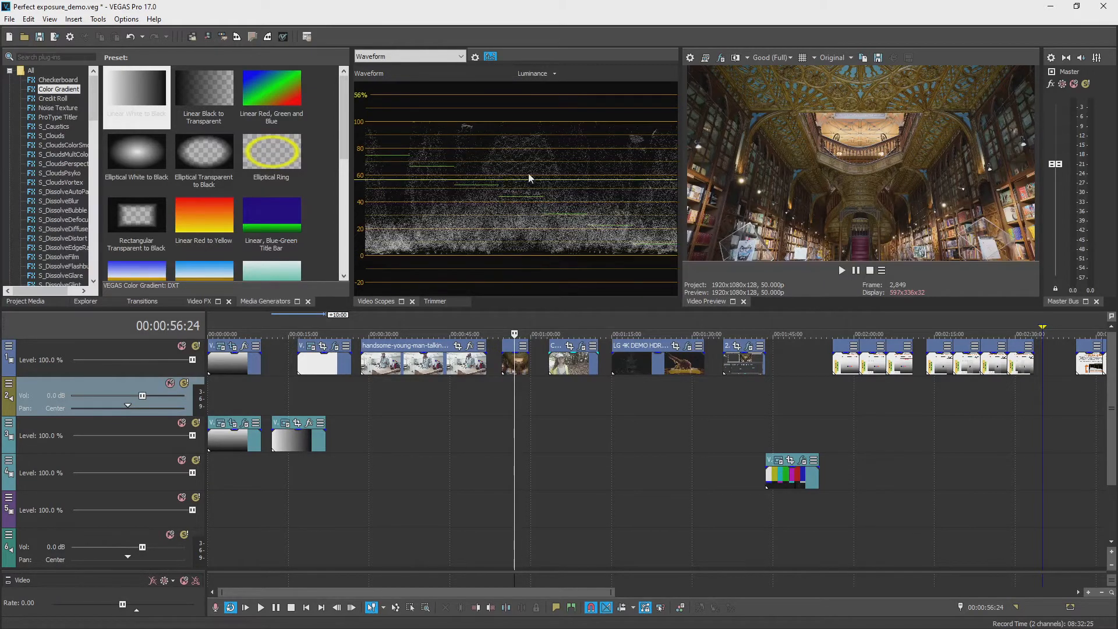
Try the PC range on the library clip's preview, and return the preview to Original.
left_click(834, 58)
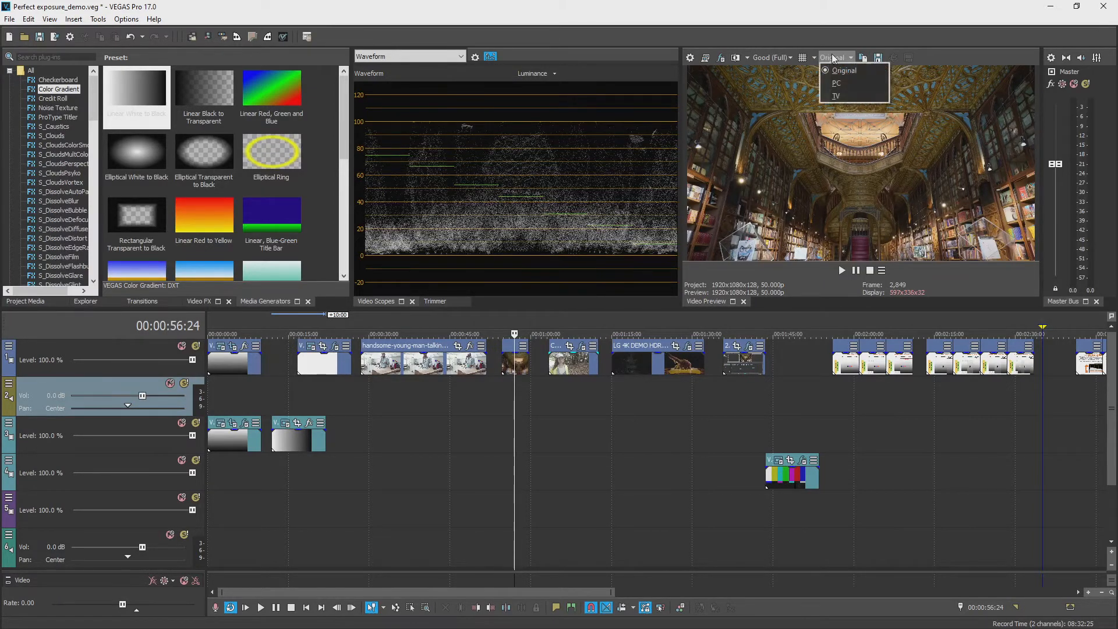
left_click(836, 83)
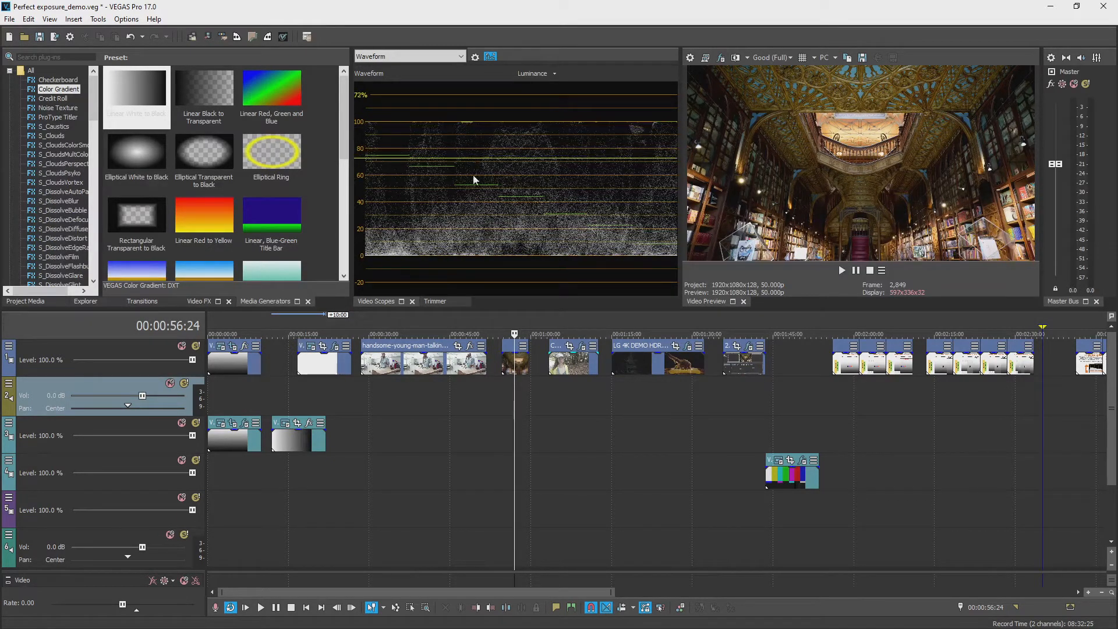
left_click(832, 60)
left_click(837, 80)
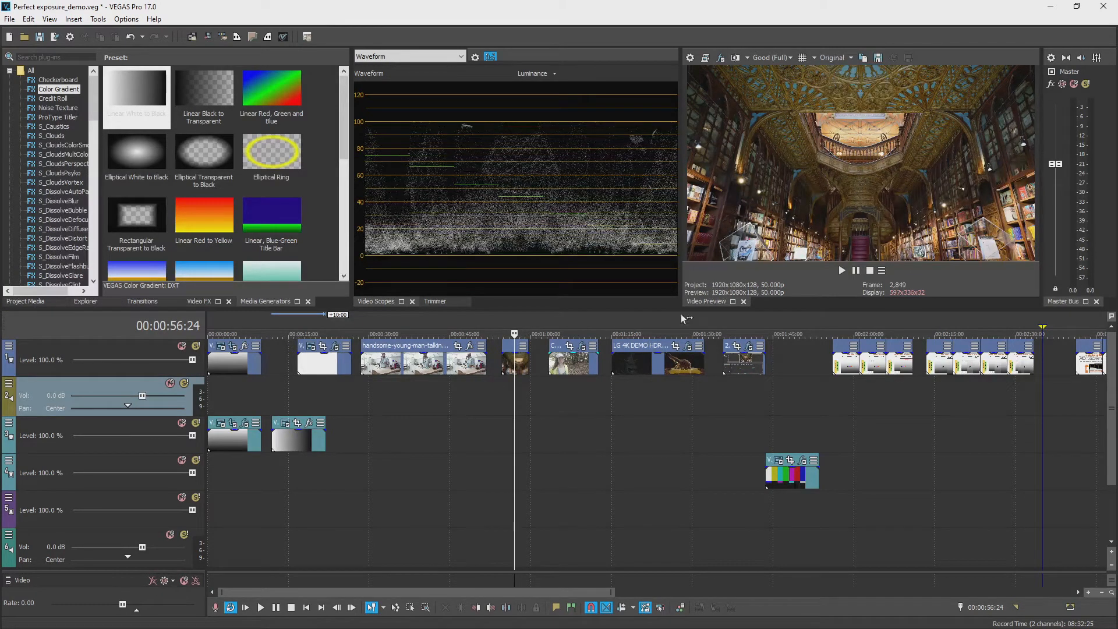
Examine the luminance waveforms of the dark LG 4K DEMO HDR clip and the screen-recording clip.
left_click(633, 383)
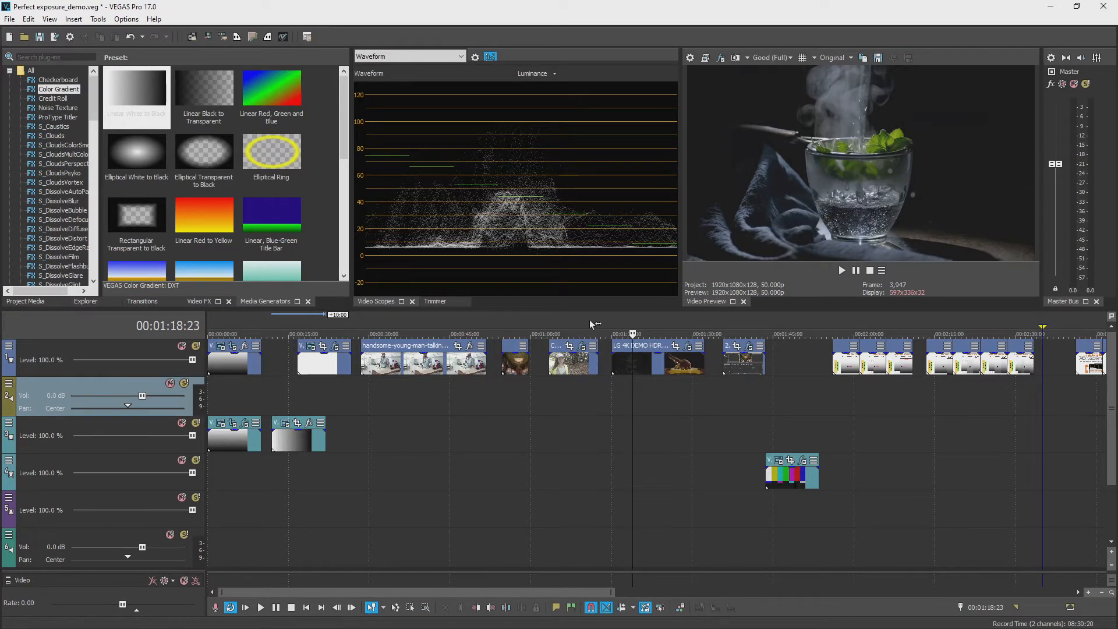
left_click(628, 377)
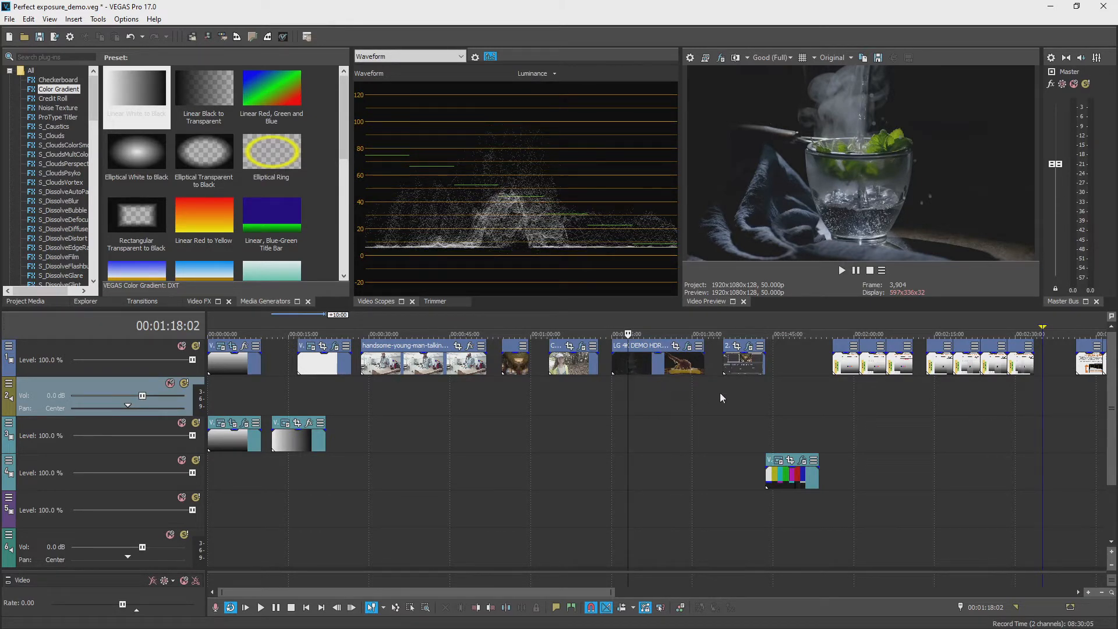
left_click(737, 388)
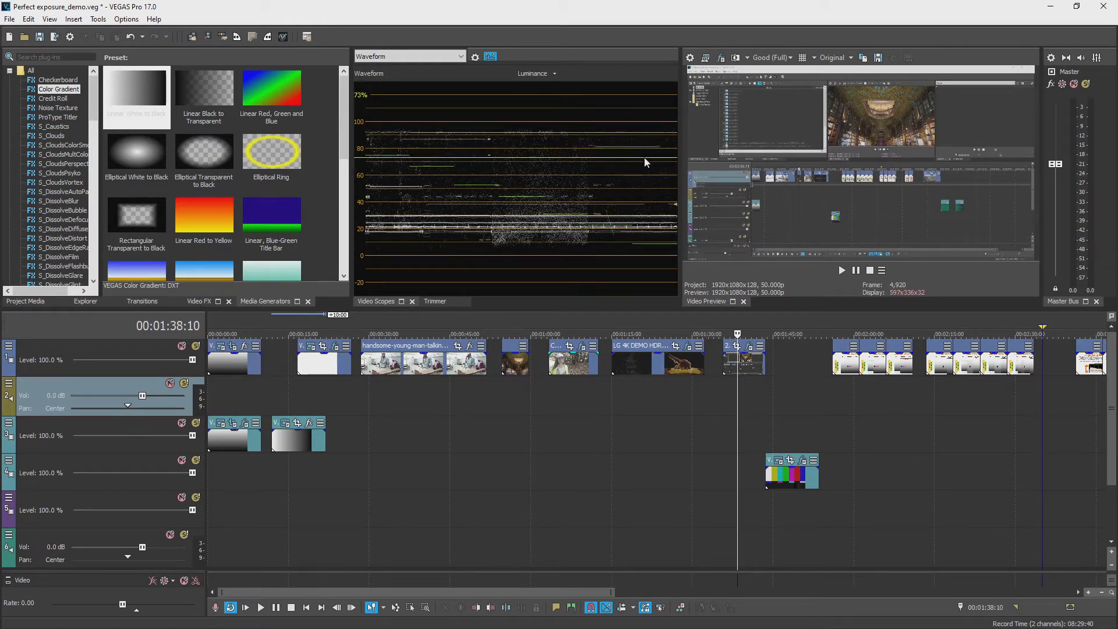
Apply the Levels effect's Studio RGB to Computer RGB preset to the LG 4K DEMO HDR clip and the screen-recording clip.
left_click(747, 364)
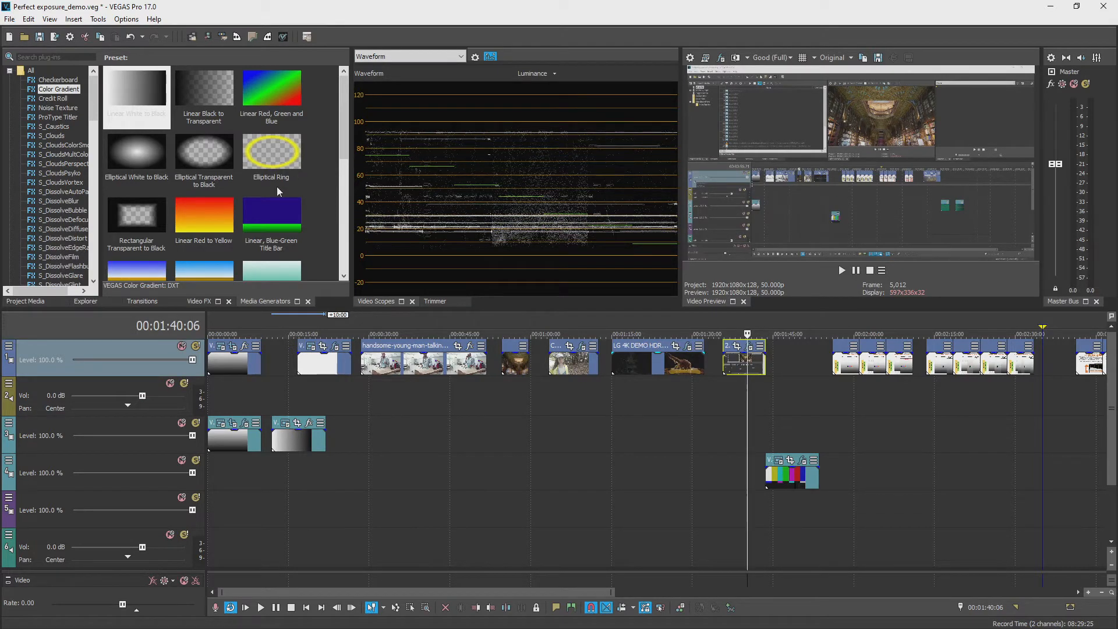
left_click(194, 301)
scroll(87, 221, "down", 7)
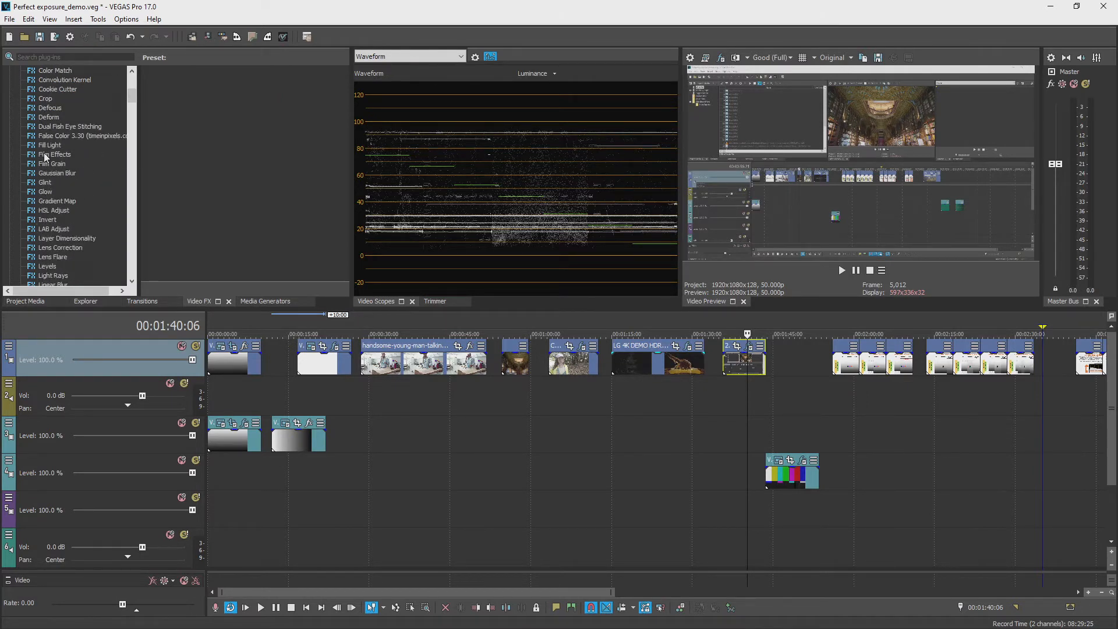
scroll(45, 209, "down", 1)
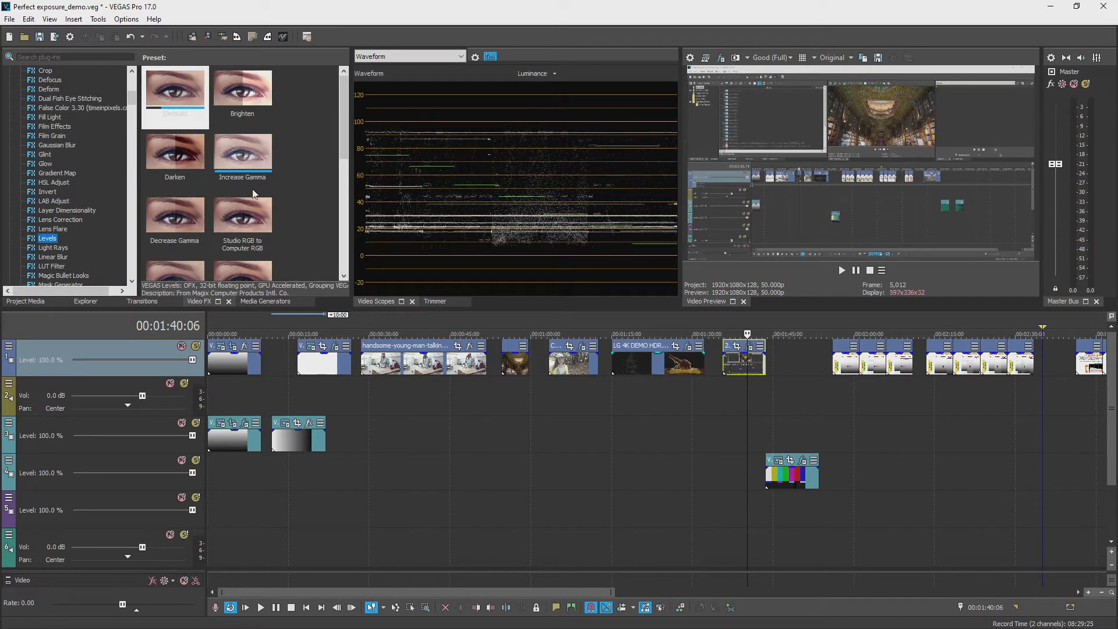
left_click(251, 225)
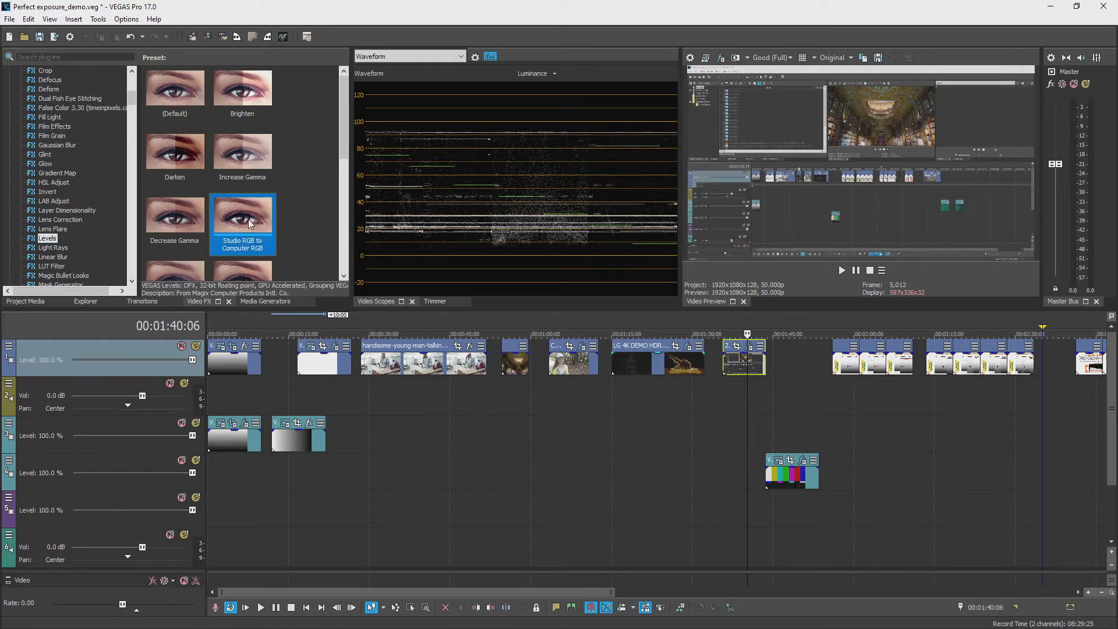
left_click_drag(484, 319, 650, 371)
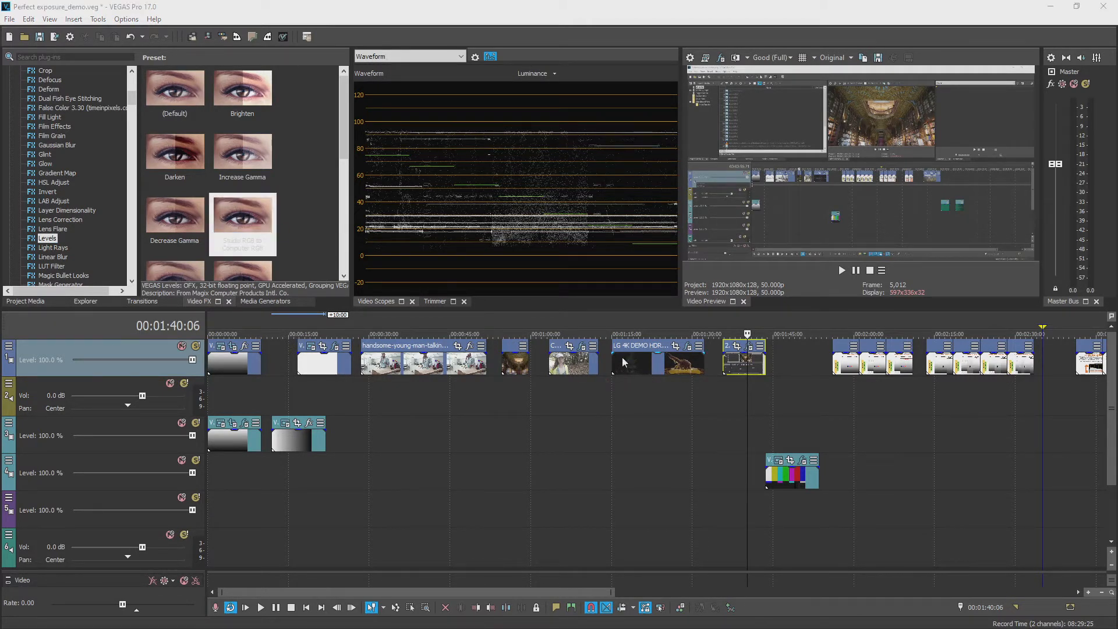
left_click_drag(239, 215, 744, 364)
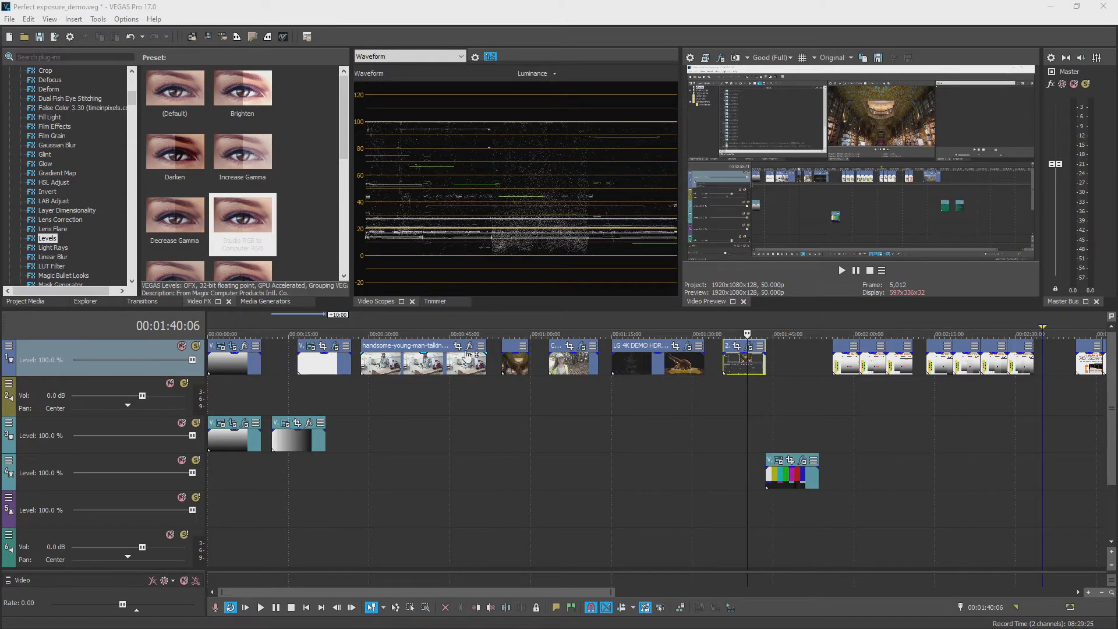
Check the luminance waveforms of the library, LG 4K DEMO HDR, screen-recording, kitchen and gradient clips, and view the suggestion slides farther along track 1.
left_click(509, 390)
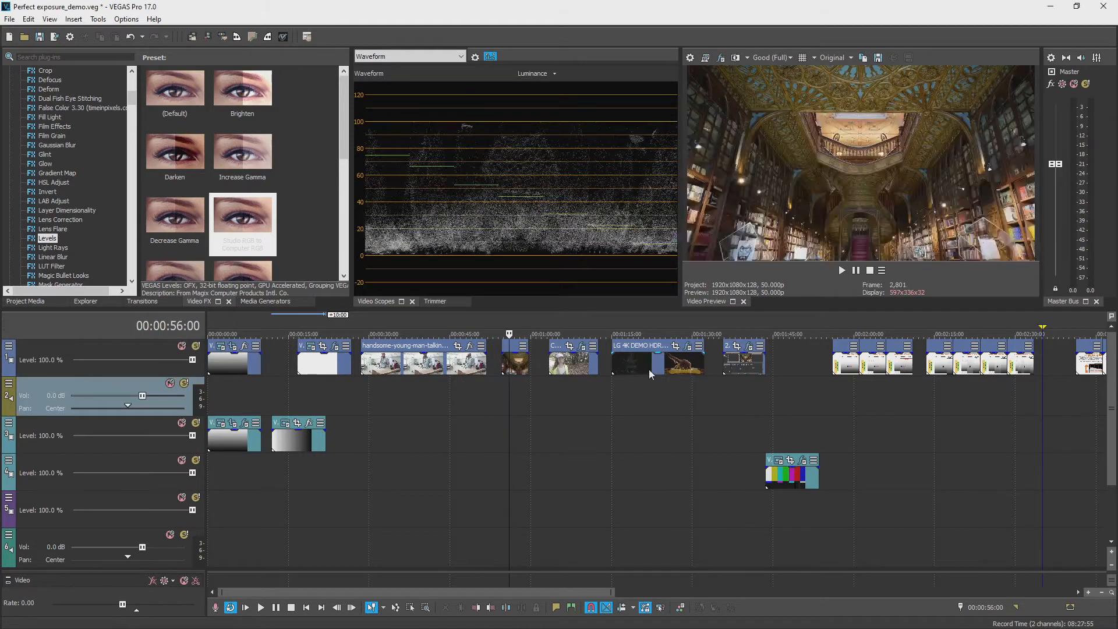
left_click(659, 388)
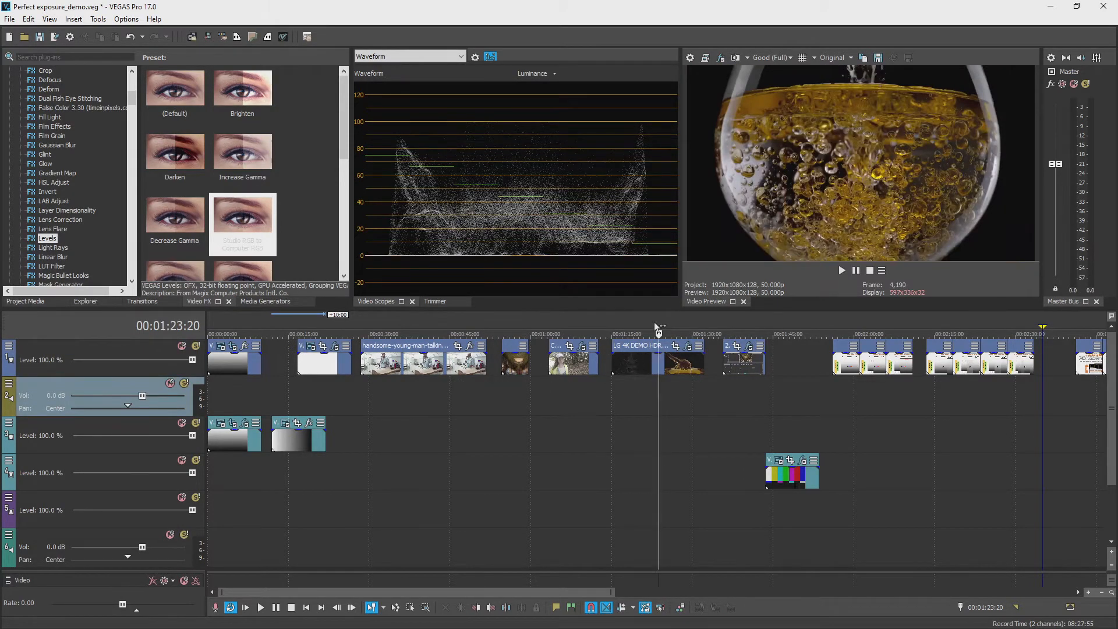
left_click(745, 398)
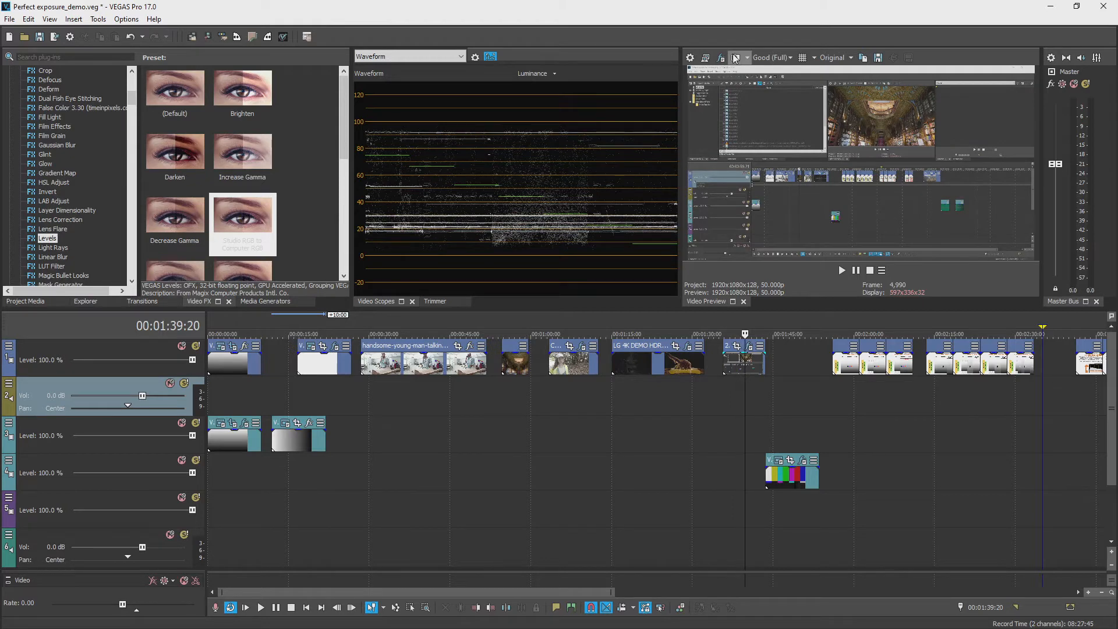
left_click(422, 377)
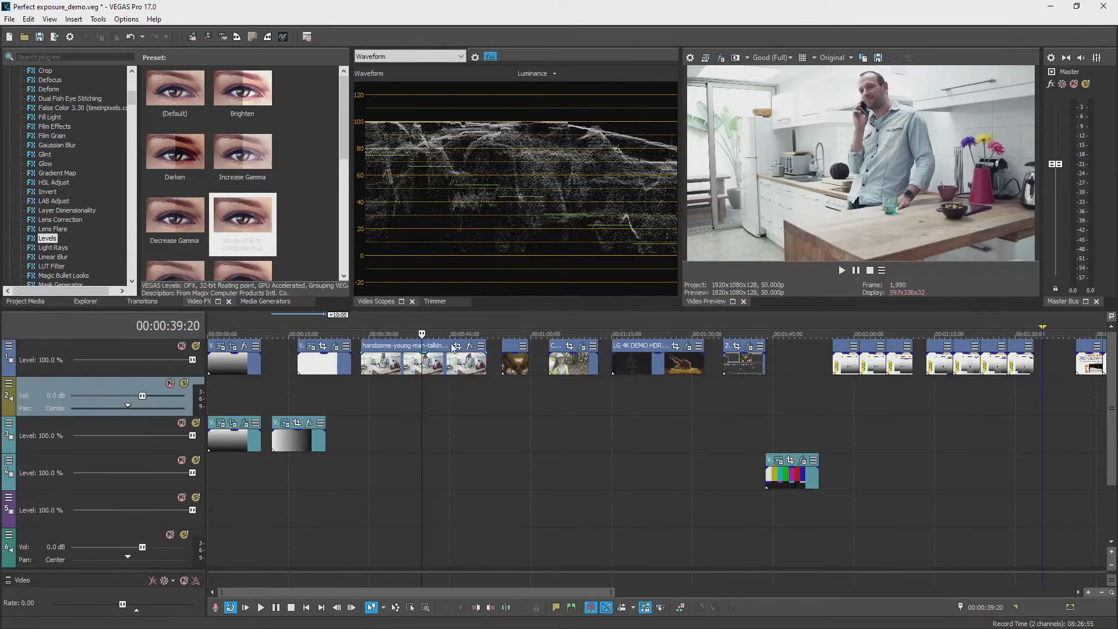
left_click(519, 384)
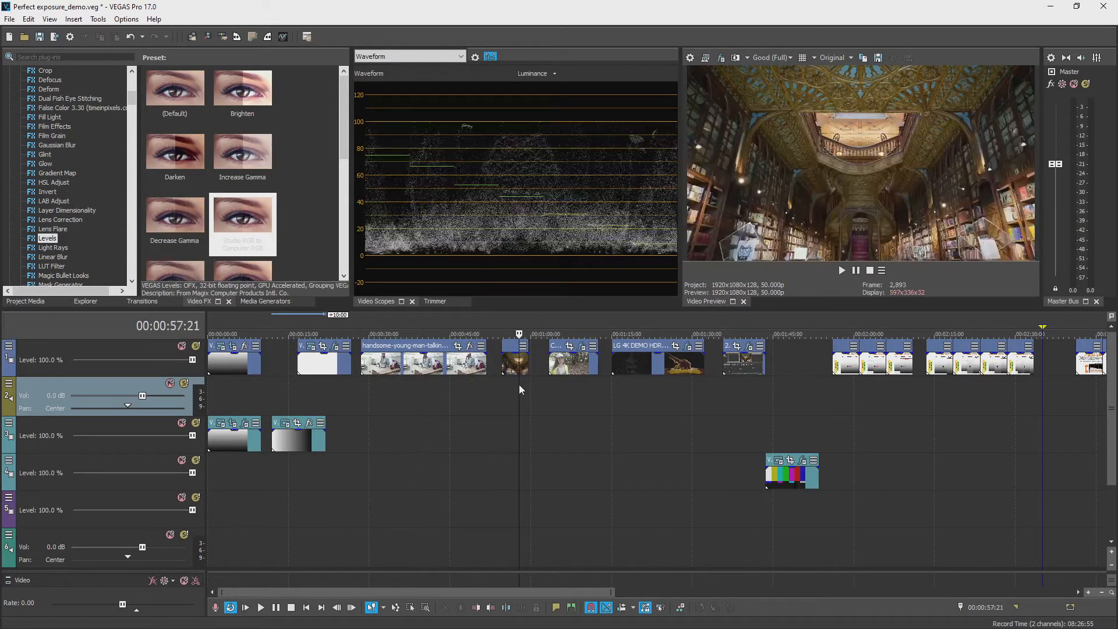
left_click(282, 393)
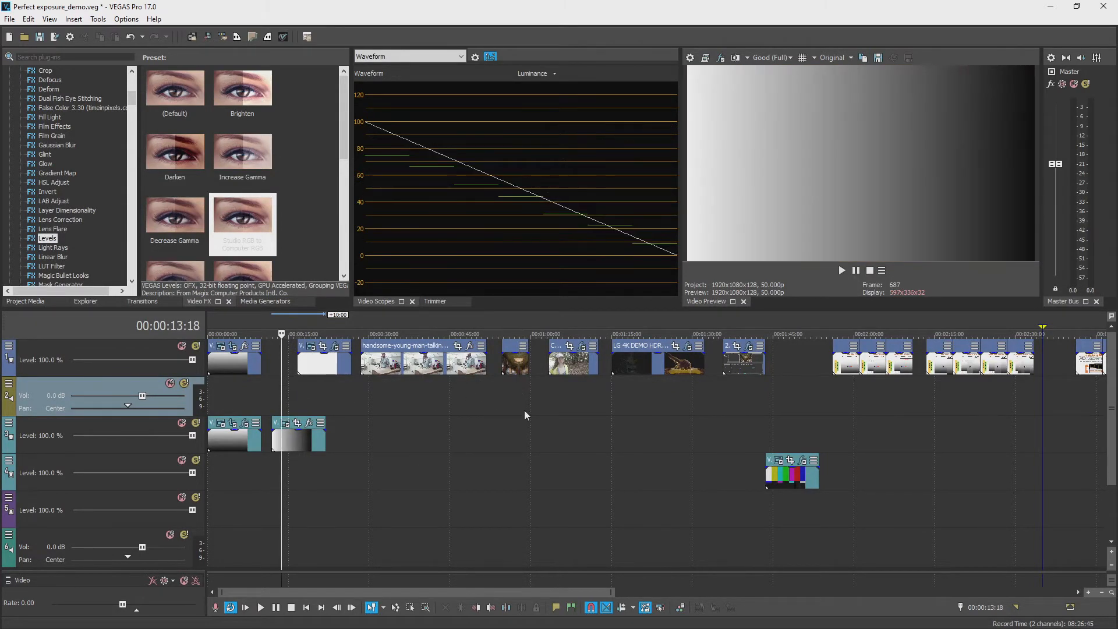
left_click(637, 393)
left_click(645, 390)
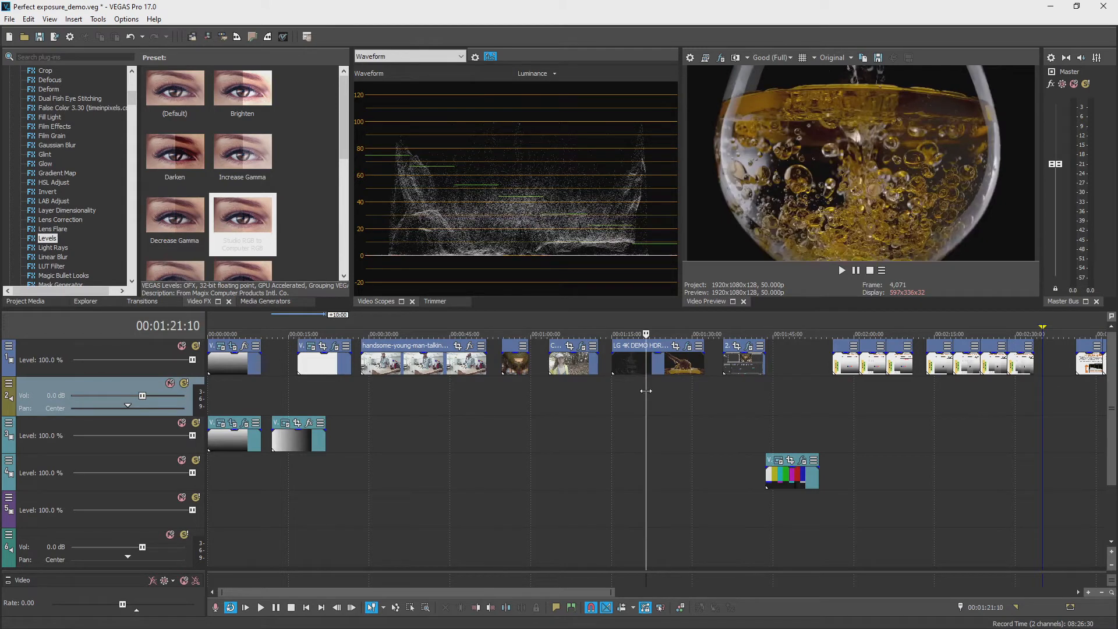
left_click(745, 386)
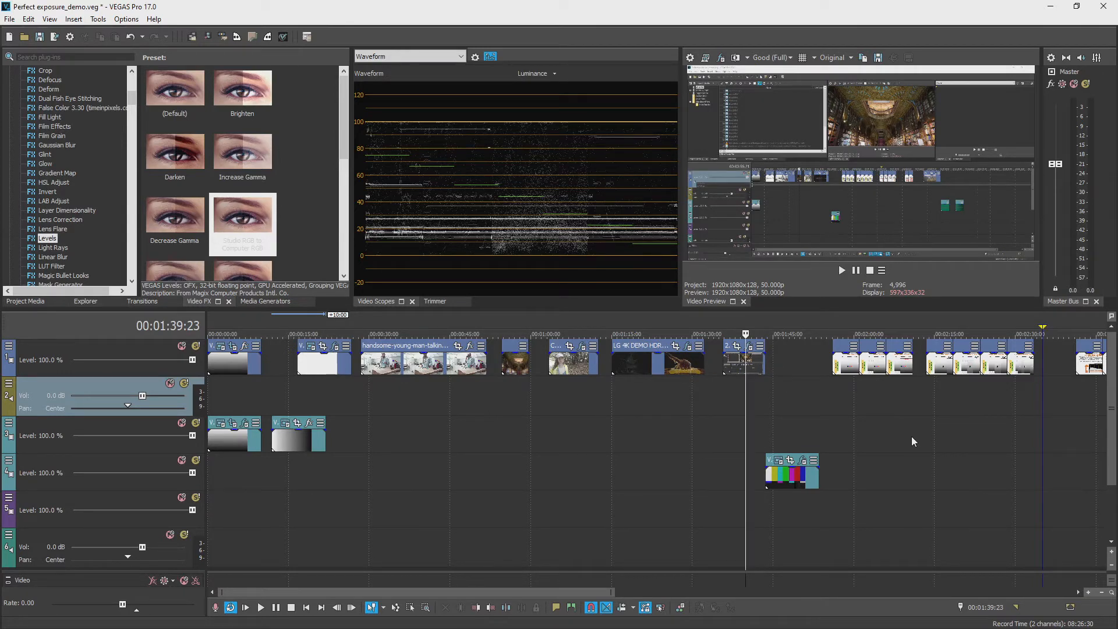
scroll(930, 428, "down", 2)
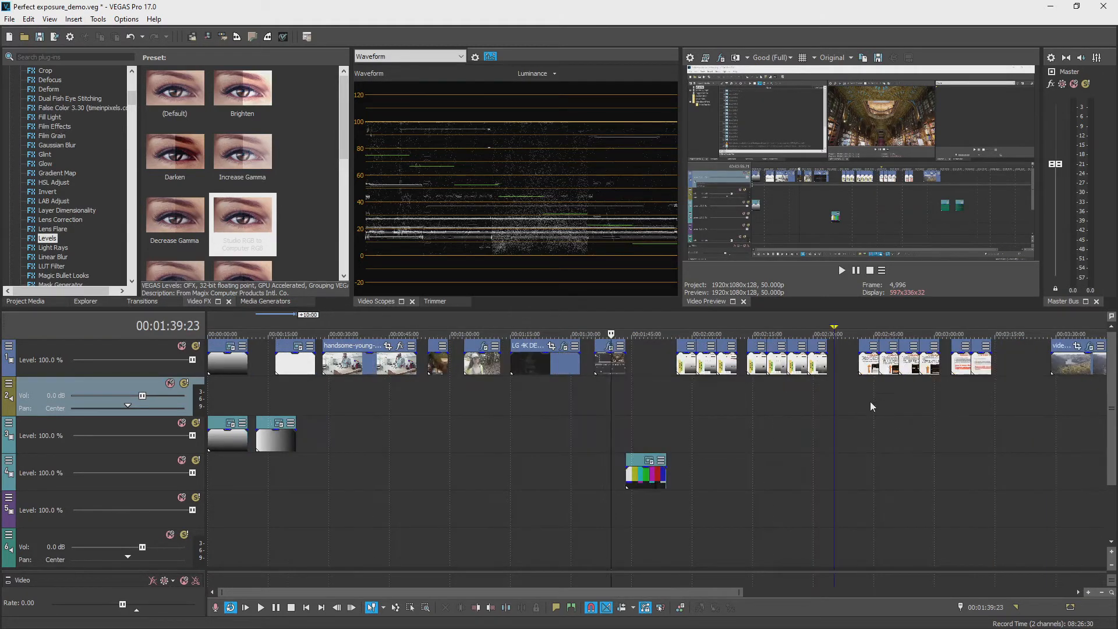
left_click(958, 386)
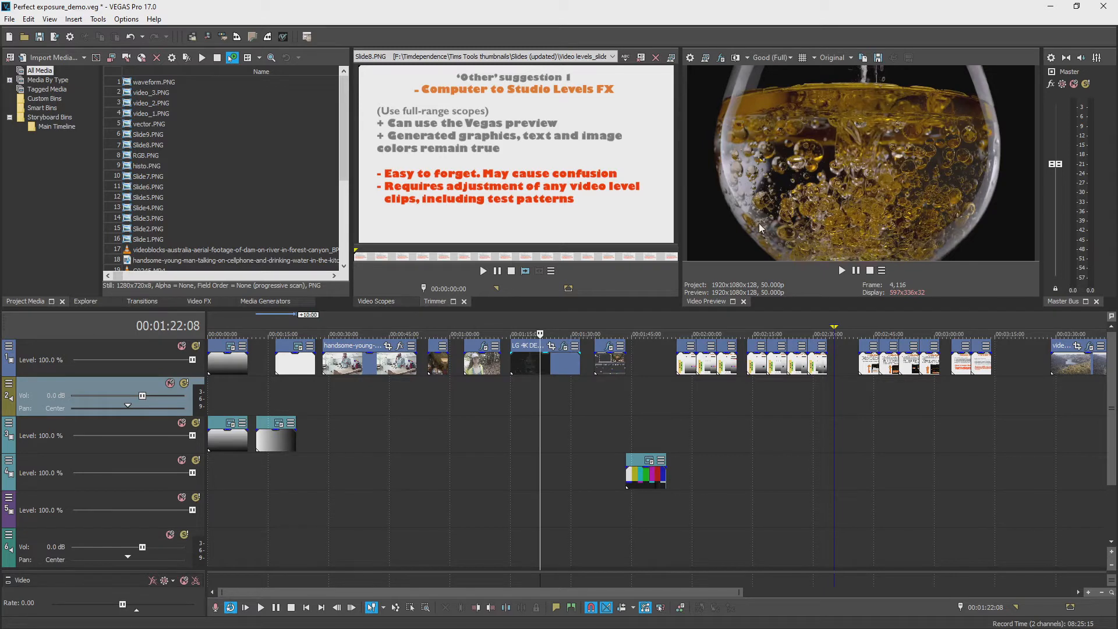
Apply the Levels effect's Computer RGB to Studio RGB preset to the project's video output in the preview.
left_click(199, 300)
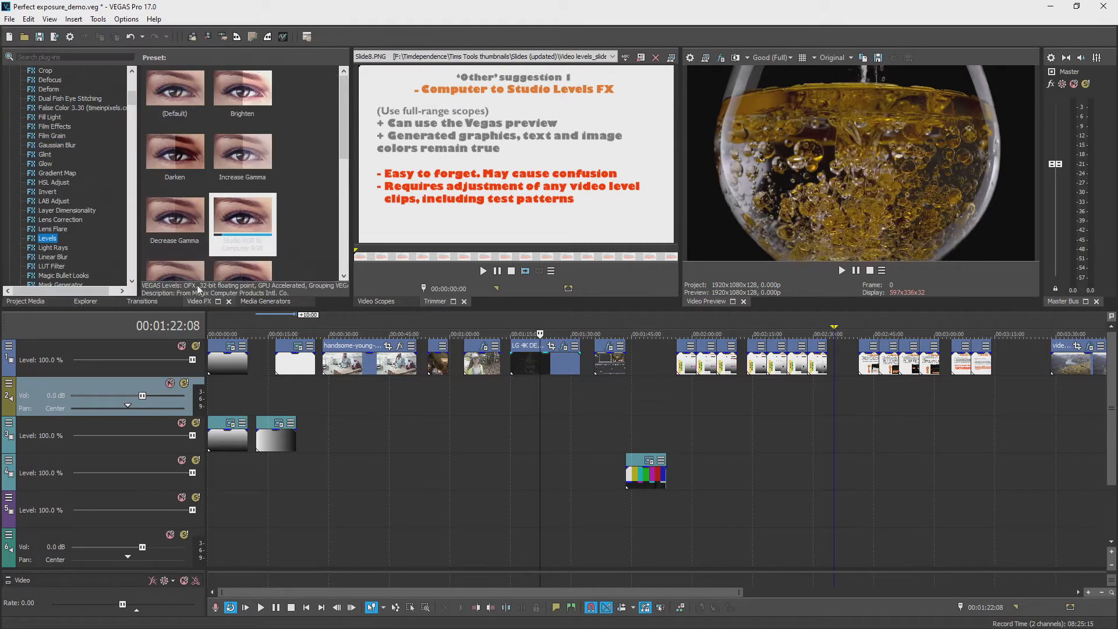
scroll(204, 262, "down", 1)
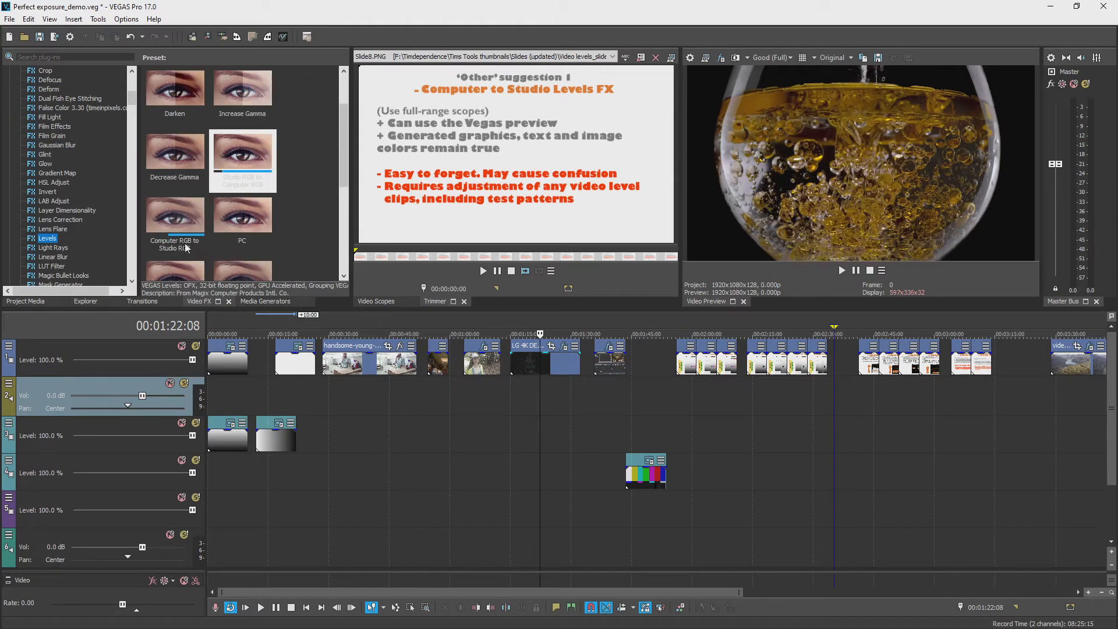
left_click(186, 248)
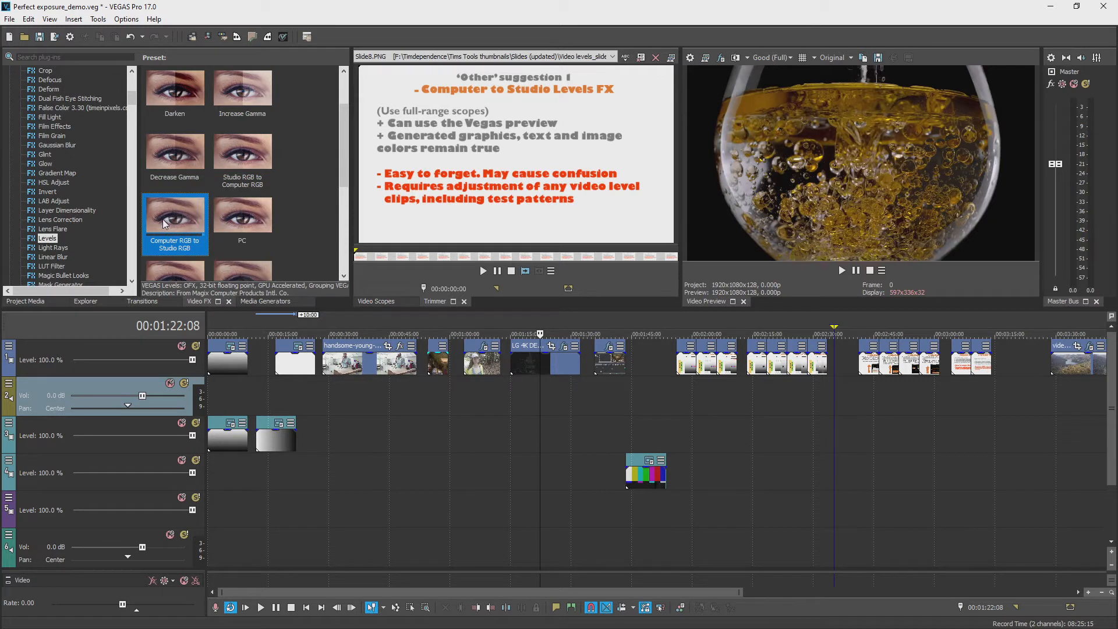
left_click_drag(165, 224, 918, 141)
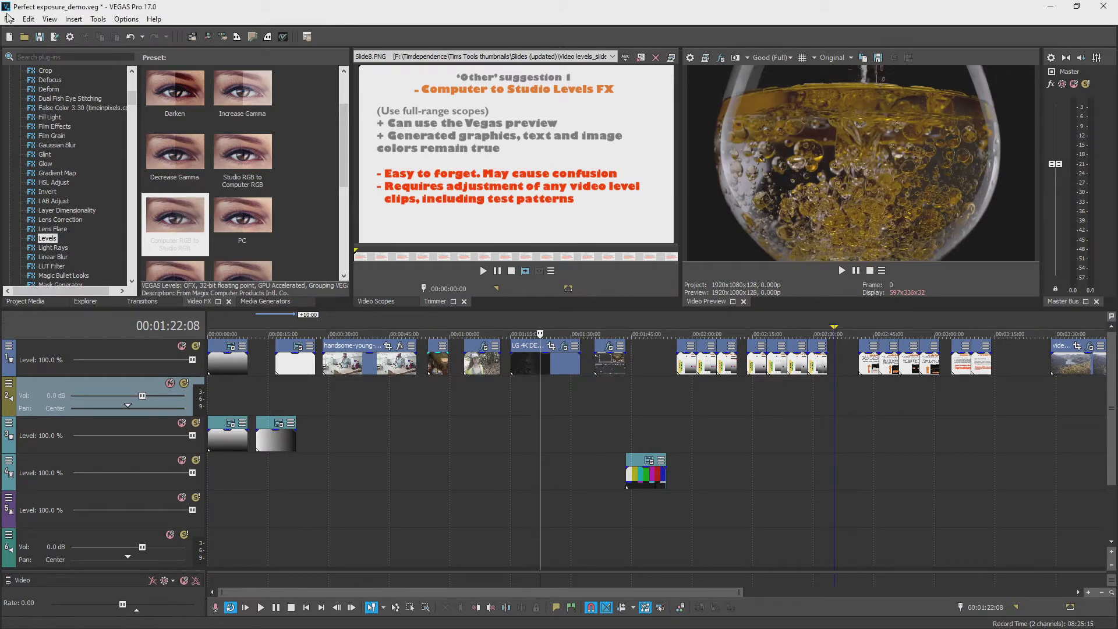
View the Render As settings for the project and leave them without rendering.
left_click(8, 17)
left_click(75, 113)
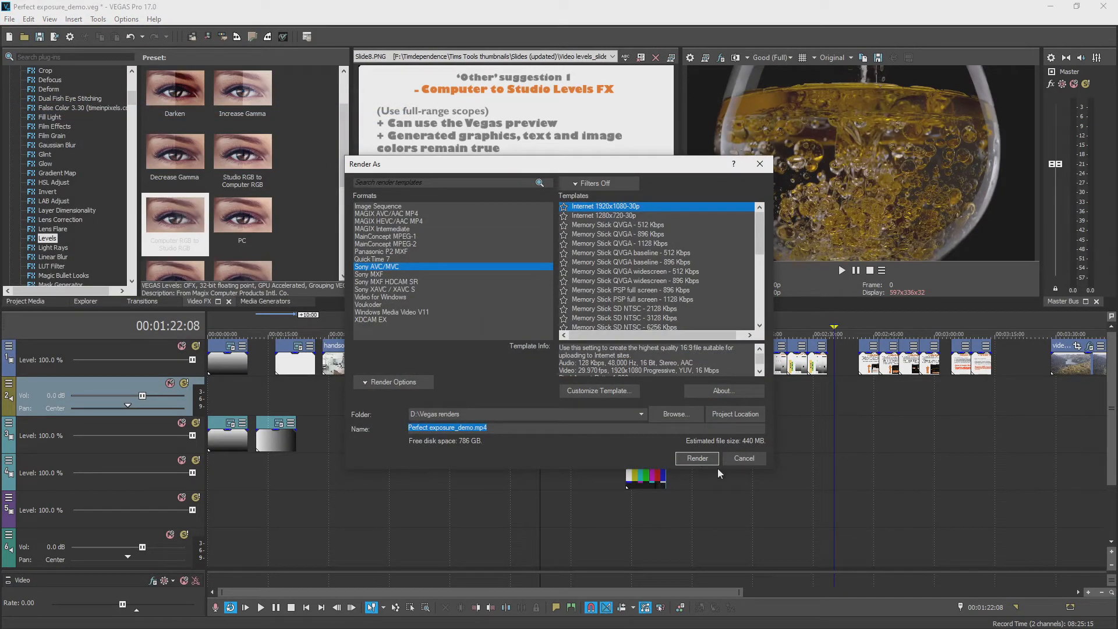
left_click(745, 459)
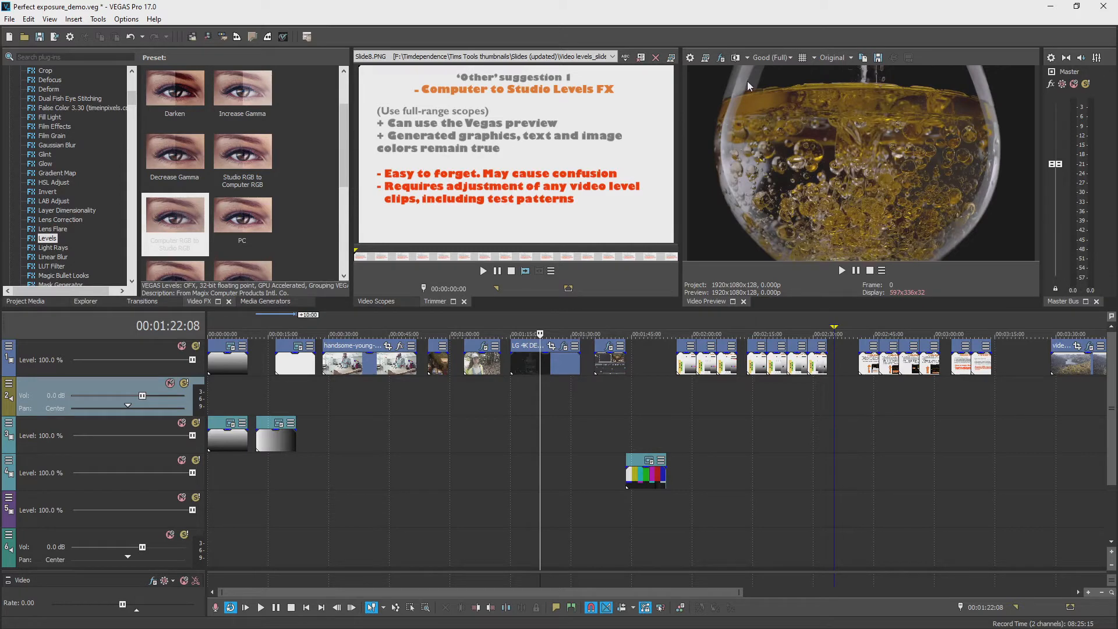
Bypass the Computer RGB to Studio RGB Levels effect in the Video Output FX chain and check the LG 4K DEMO HDR clip's luminance waveform.
left_click(724, 60)
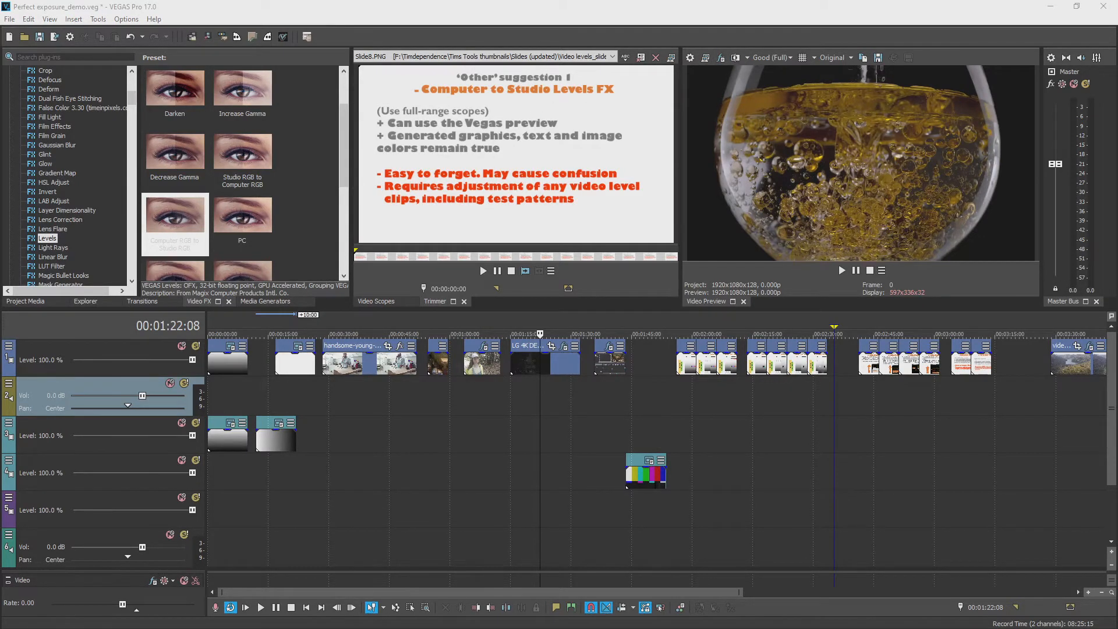
left_click_drag(207, 206, 414, 178)
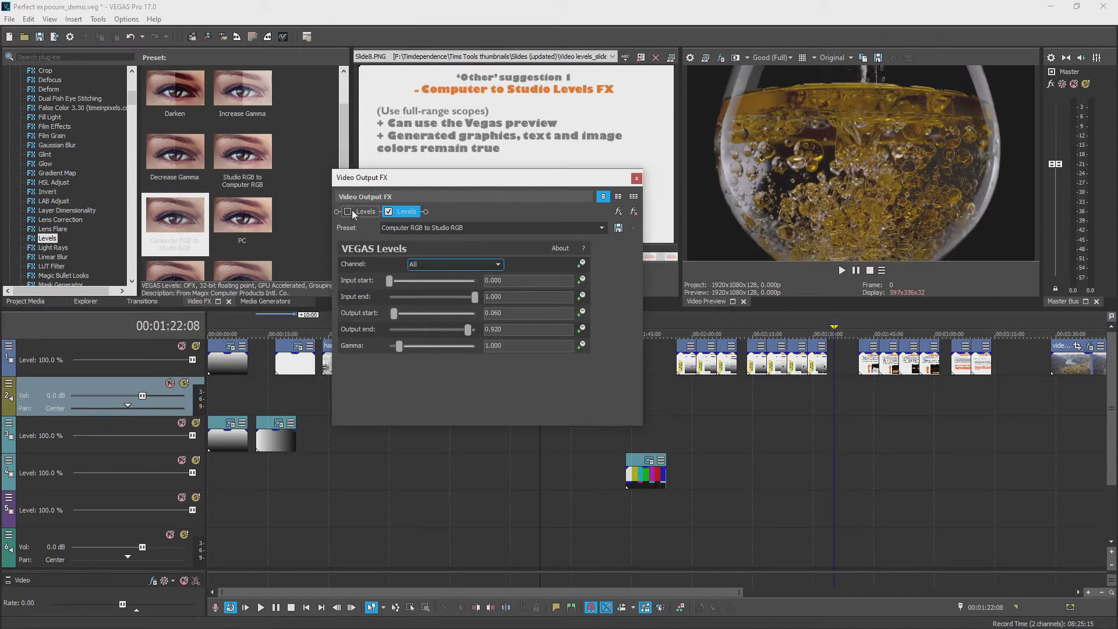
left_click(841, 56)
left_click(841, 56)
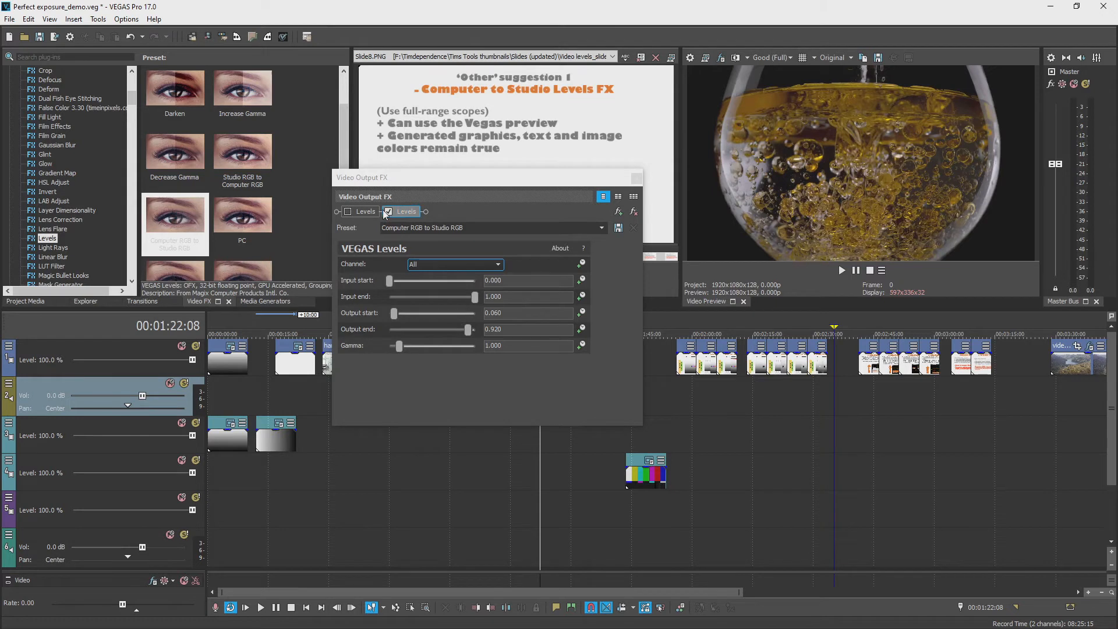
left_click(403, 212)
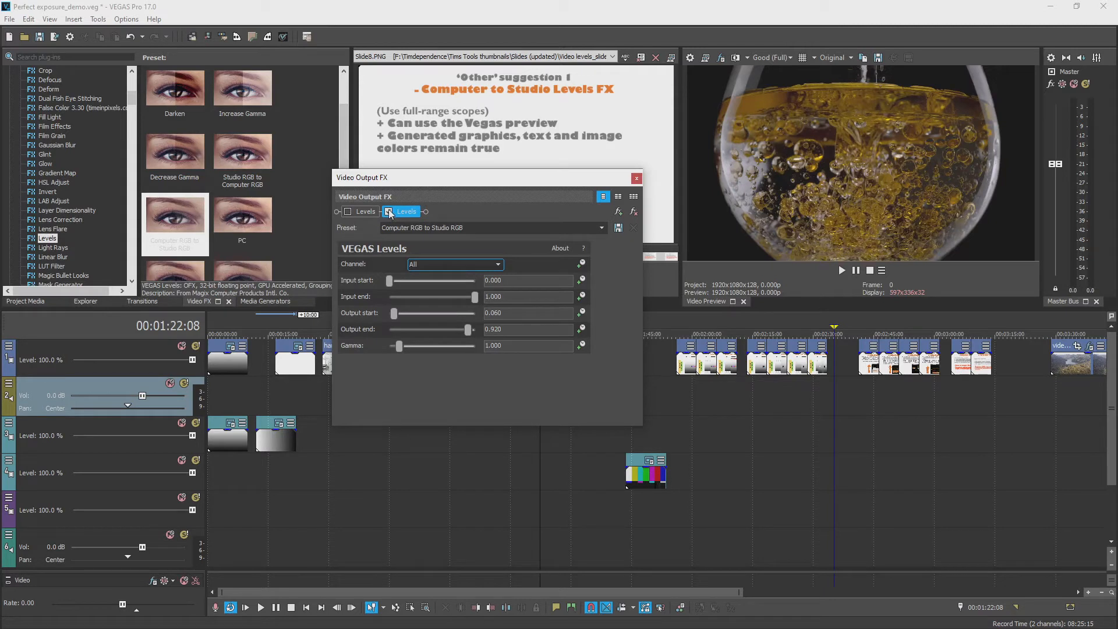
left_click(389, 212)
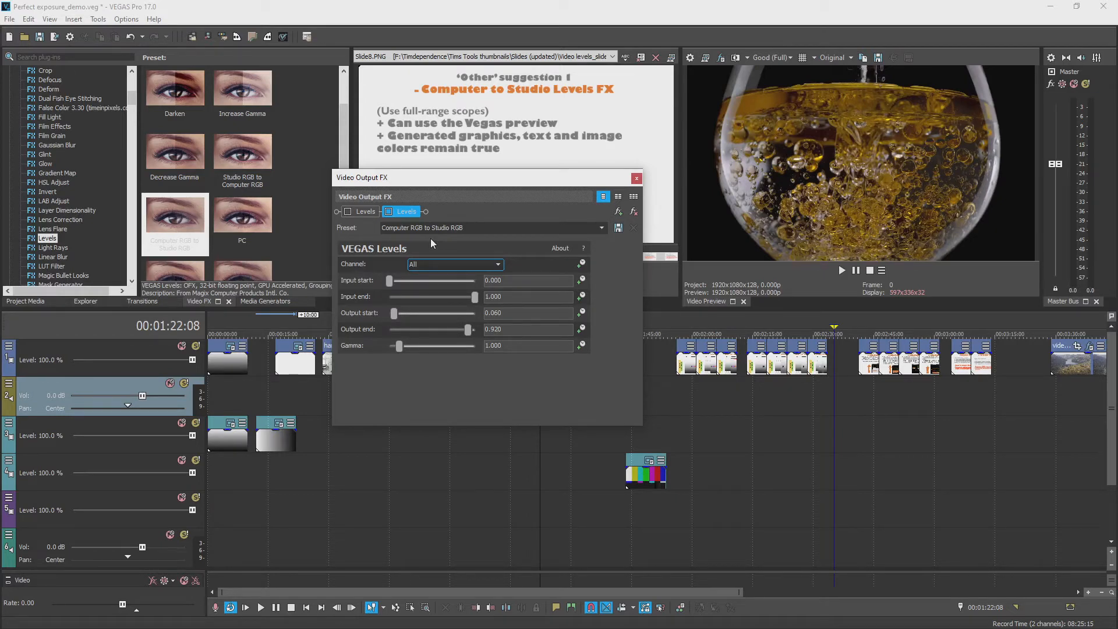
left_click(636, 177)
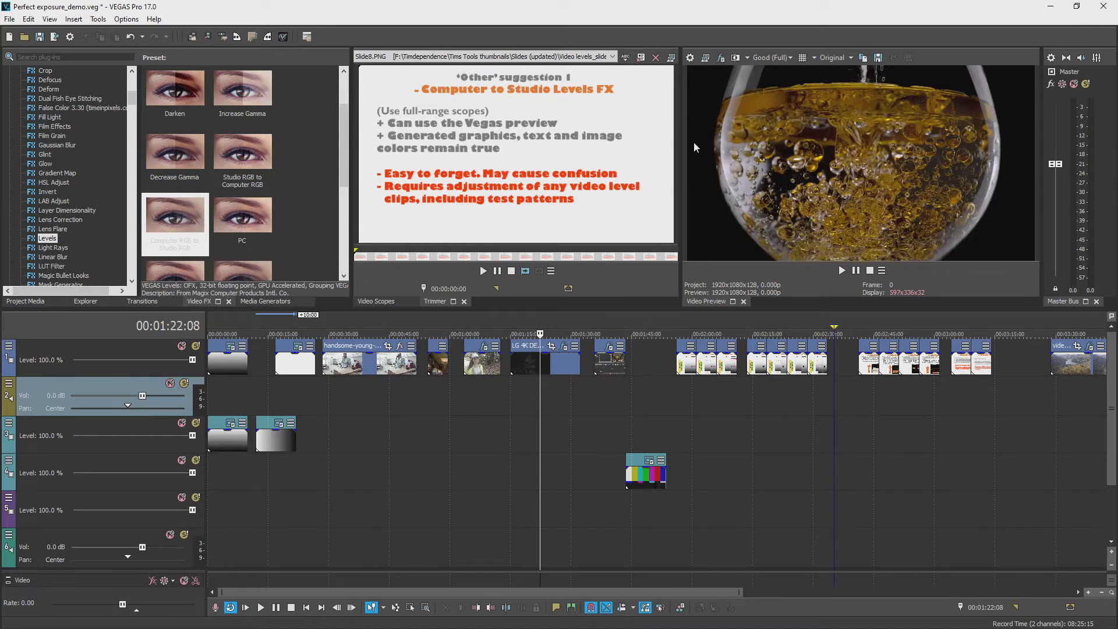
left_click(379, 301)
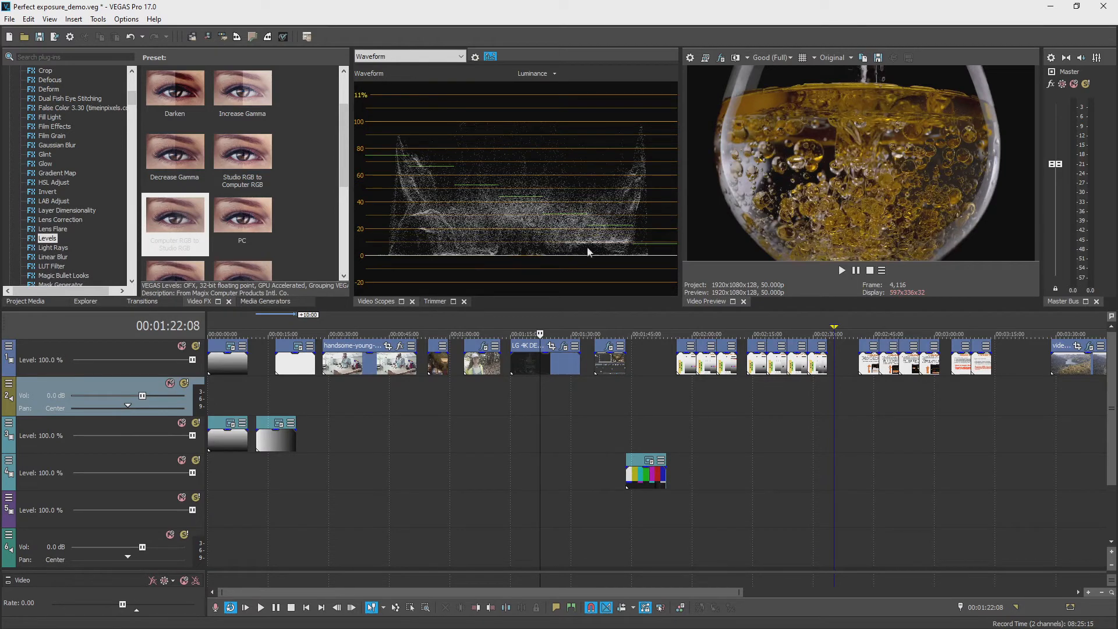
left_click(434, 302)
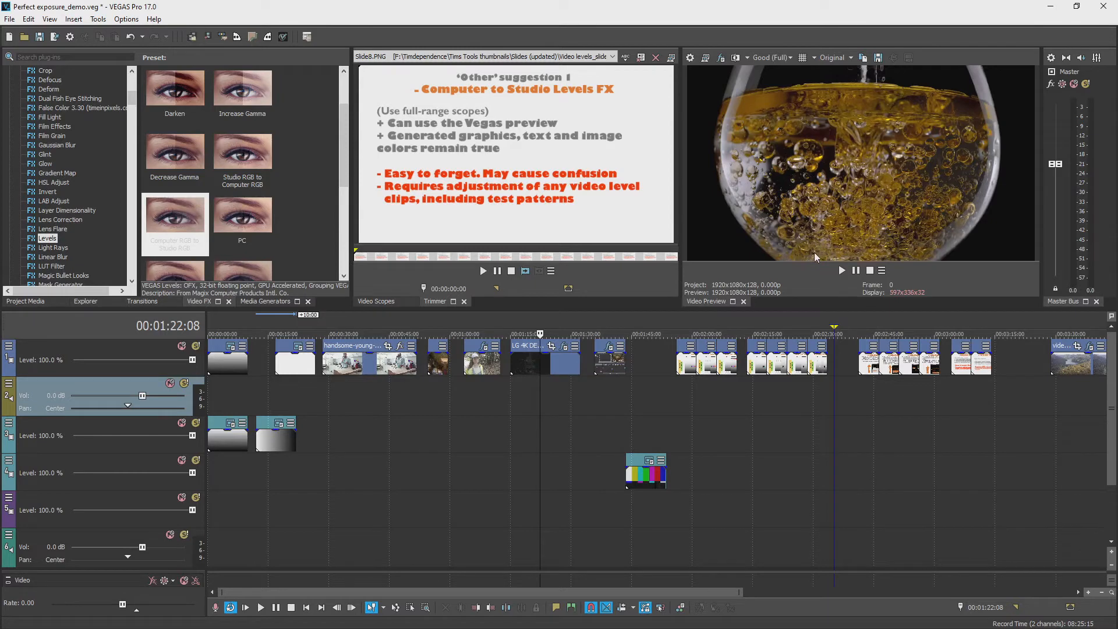
Re-enable the Computer RGB to Studio RGB Levels effect on the video output to compare the preview, and bypass it again.
left_click(717, 60)
left_click(391, 250)
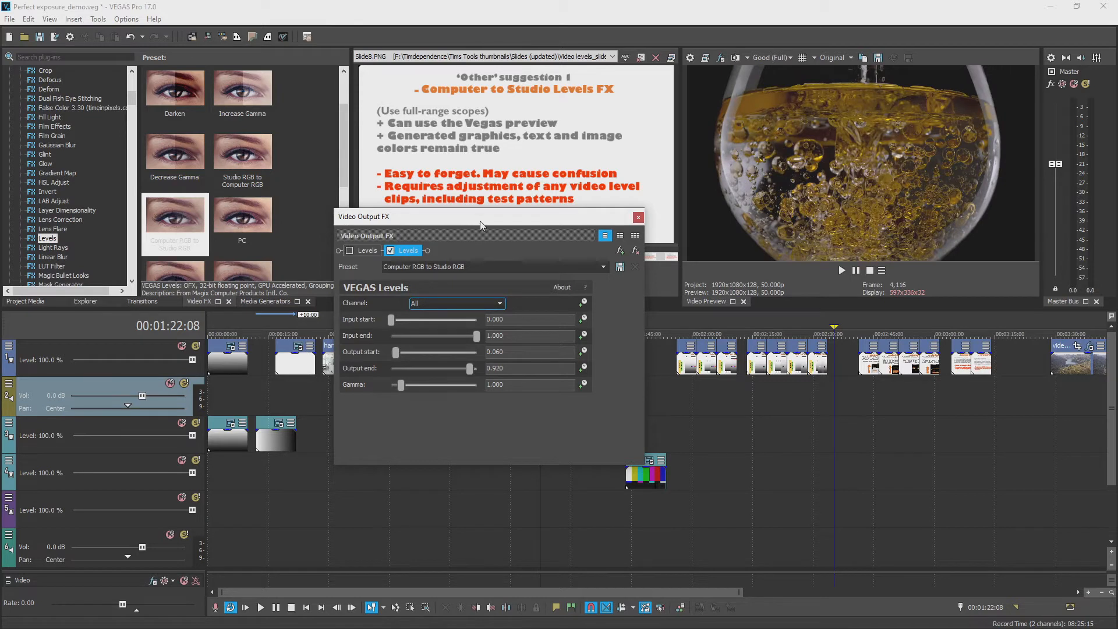
left_click_drag(481, 226, 410, 286)
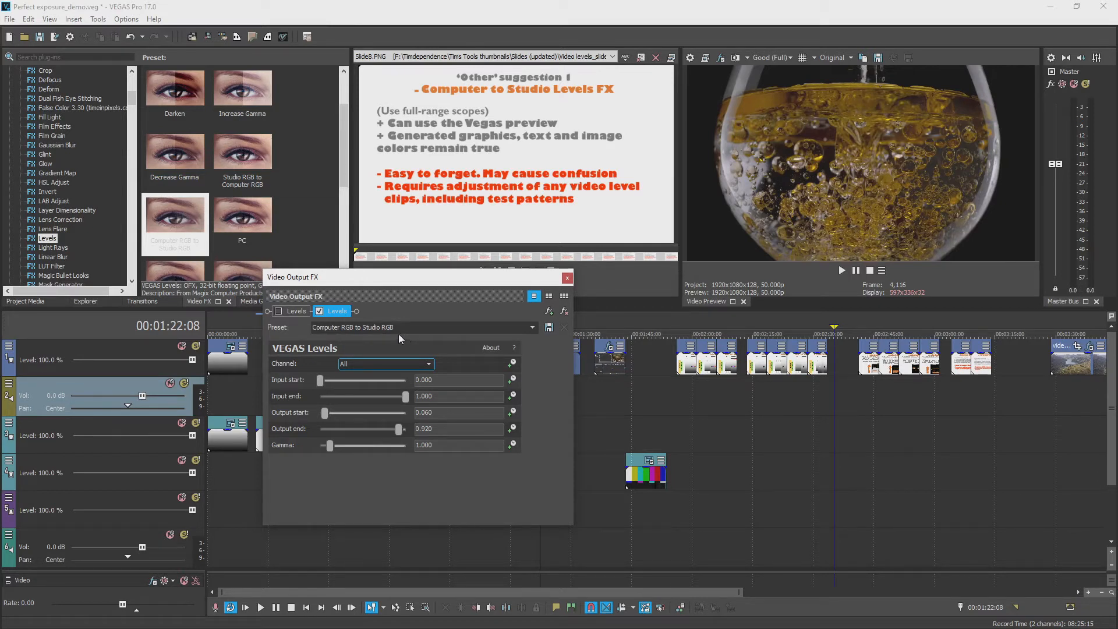
left_click(319, 312)
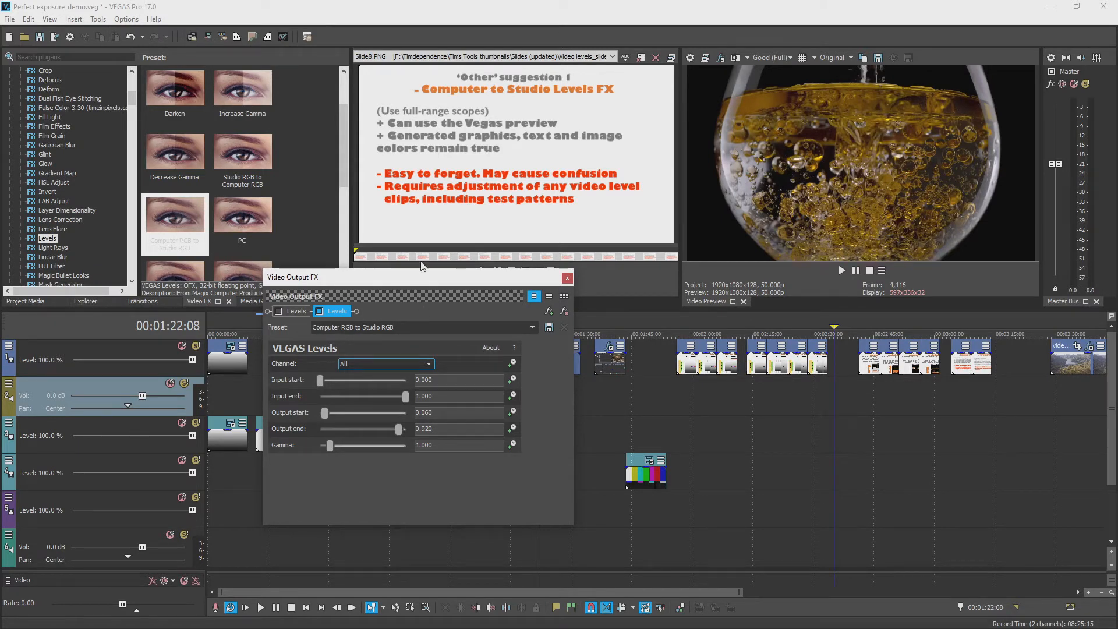
left_click(516, 224)
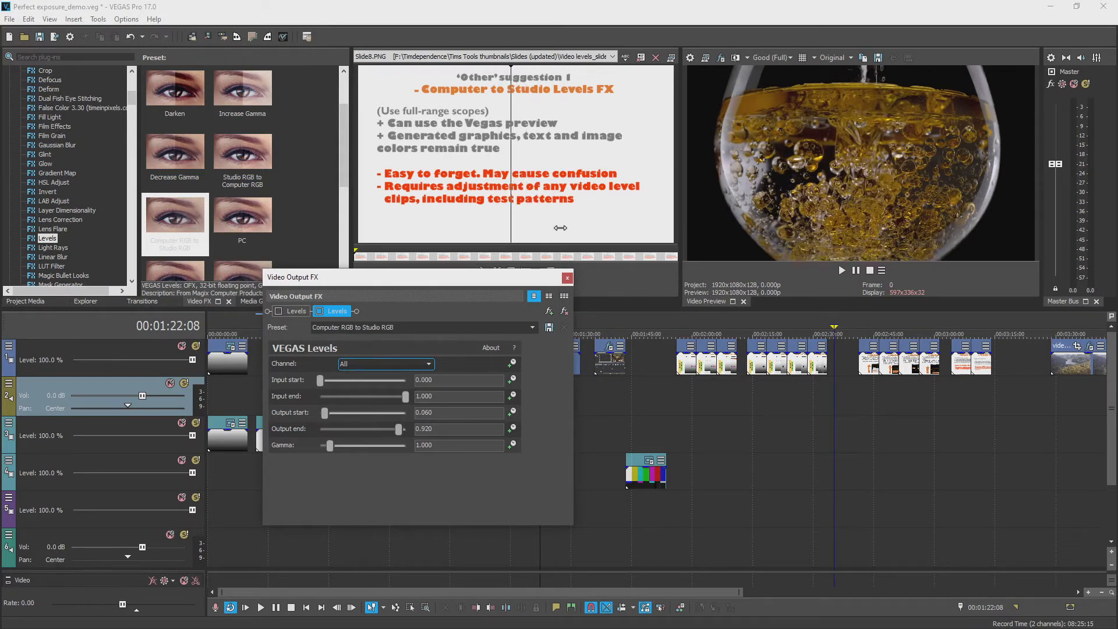
left_click(567, 279)
Preview the test pattern, screen-recording, LG 4K DEMO HDR and C0245 clips with the output Levels effect bypassed.
left_click(649, 389)
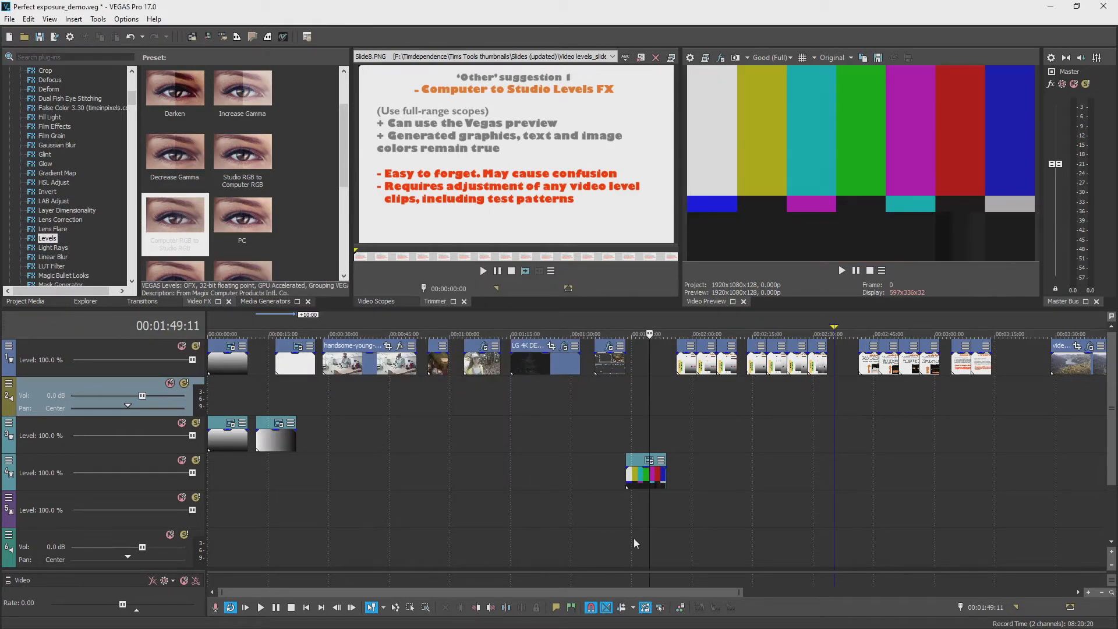
scroll(658, 496, "up", 1)
scroll(659, 491, "up", 2)
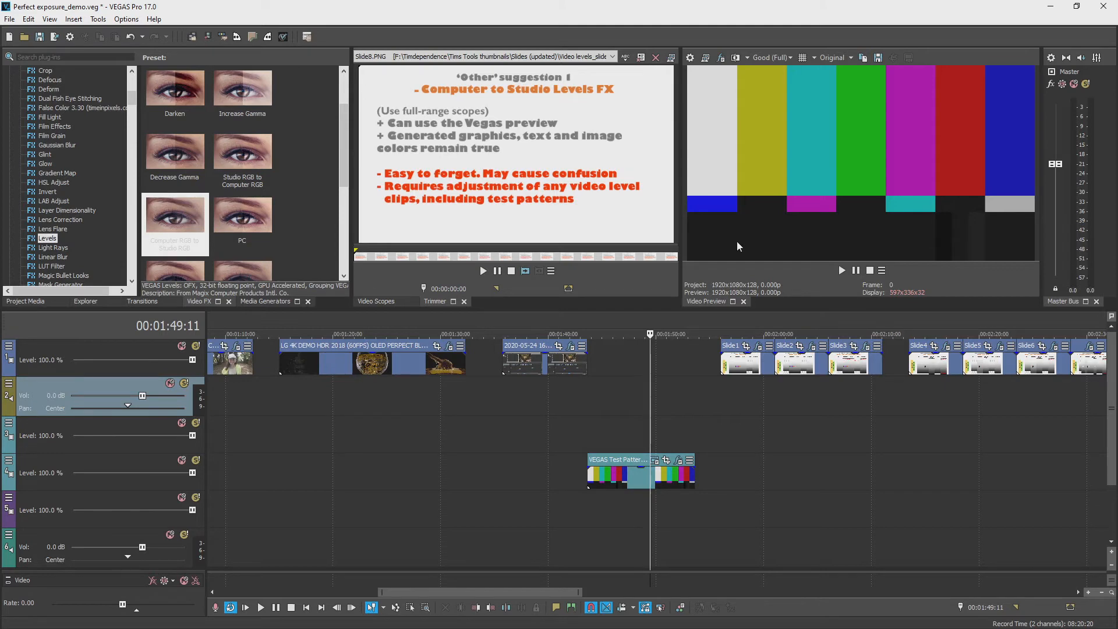
scroll(546, 393, "down", 5)
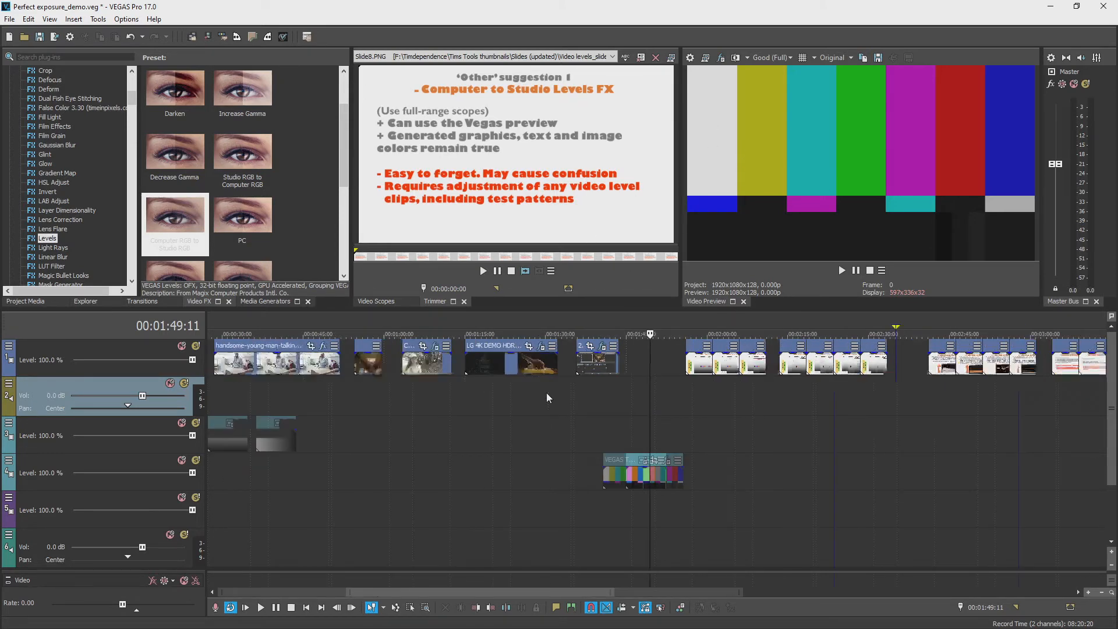
left_click(608, 399)
scroll(608, 398, "up", 5)
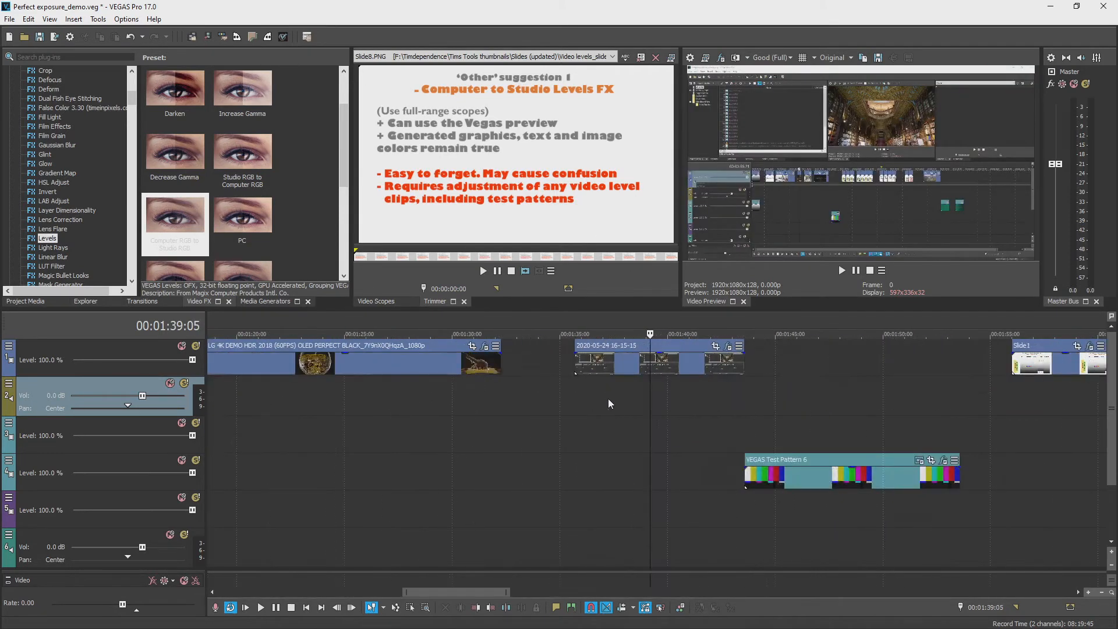
scroll(431, 418, "down", 3)
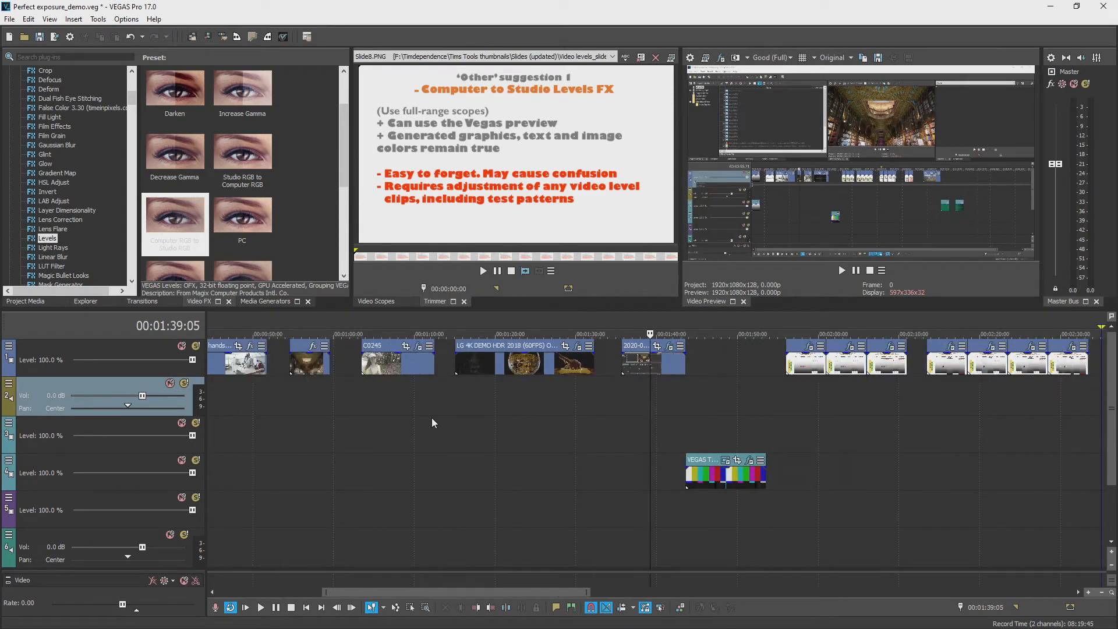
left_click(497, 385)
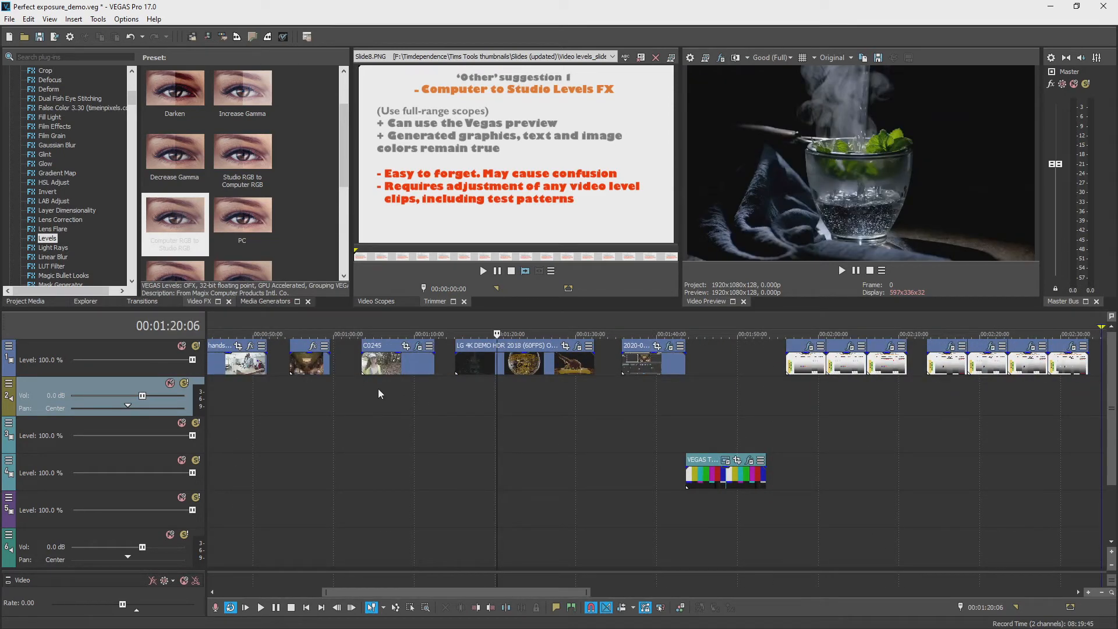
left_click(377, 388)
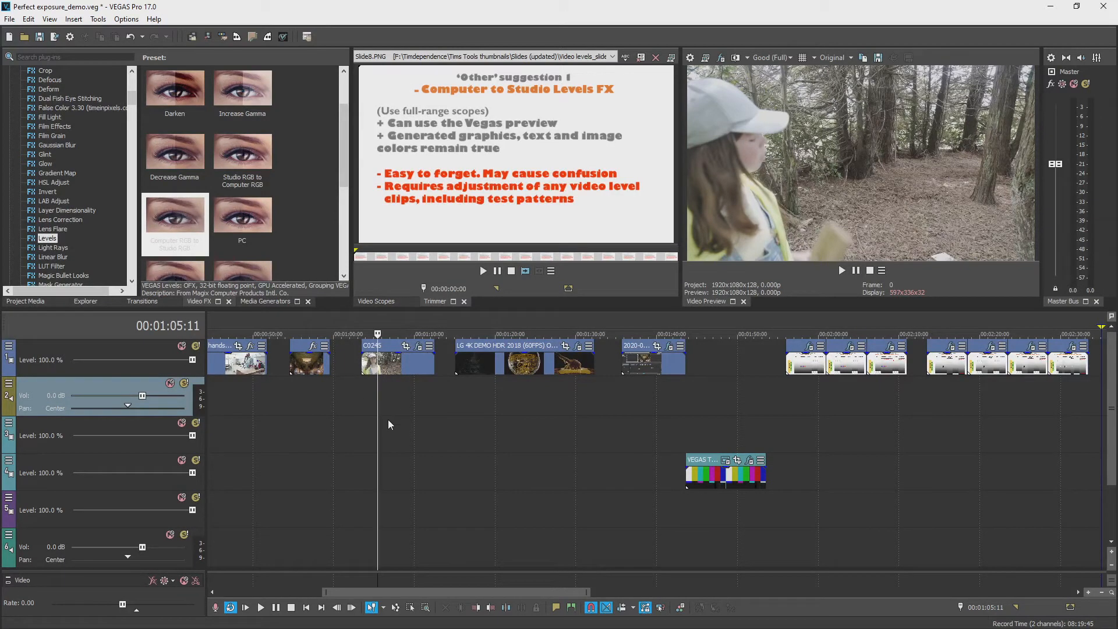
scroll(387, 419, "down", 2)
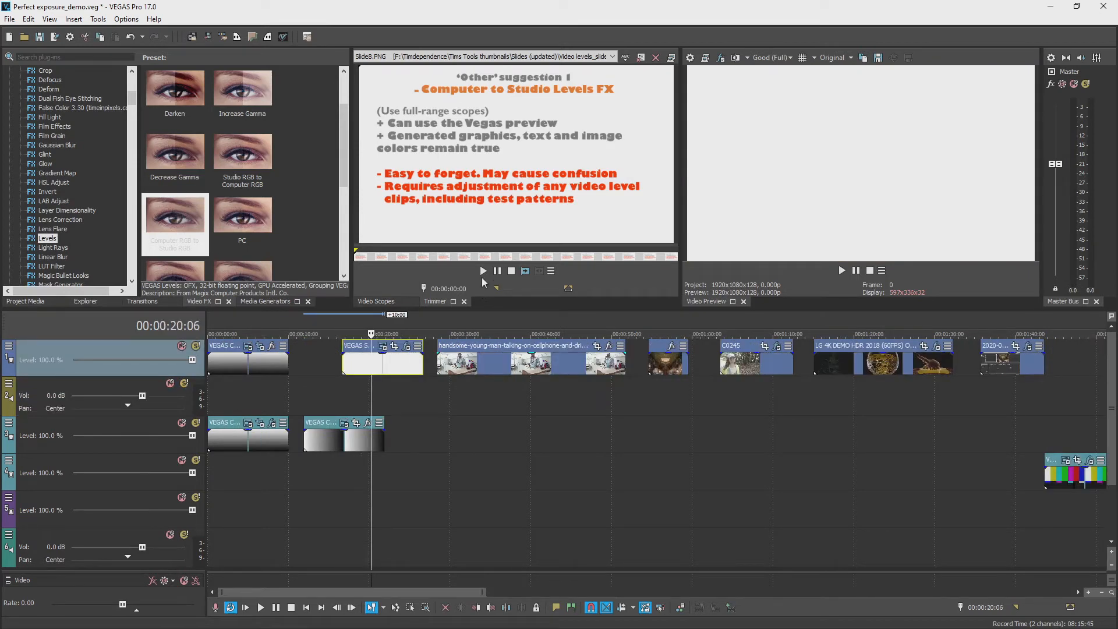
Set the color of the white VEGAS Solid Color clip on track 1 to RGB 0/112/74.
left_click_drag(513, 110, 356, 221)
left_click(456, 387)
left_click(389, 393)
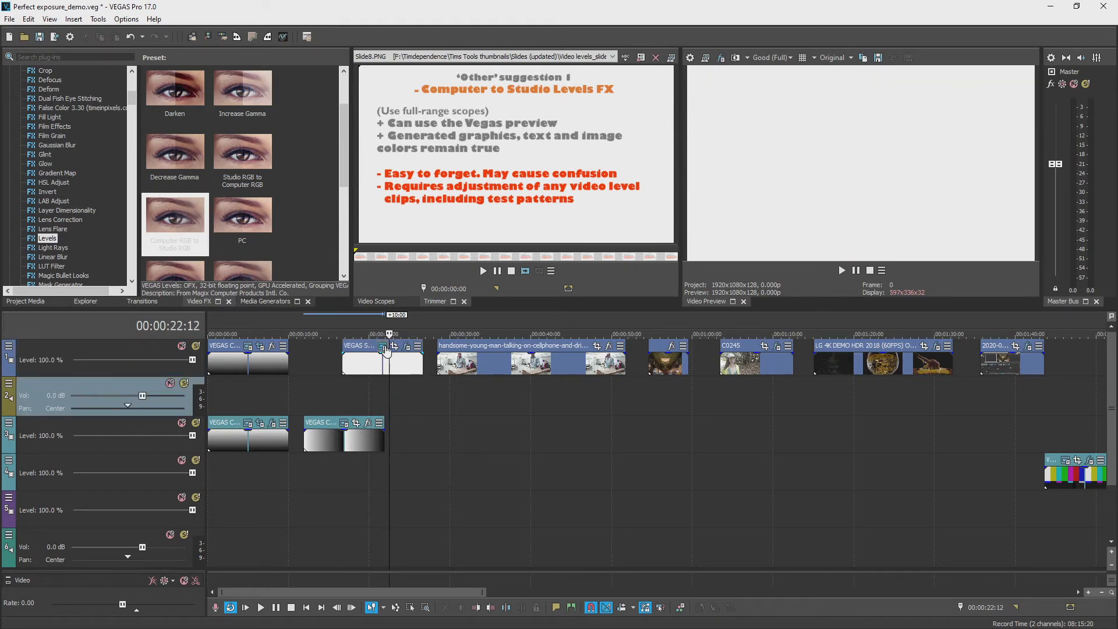
left_click(383, 347)
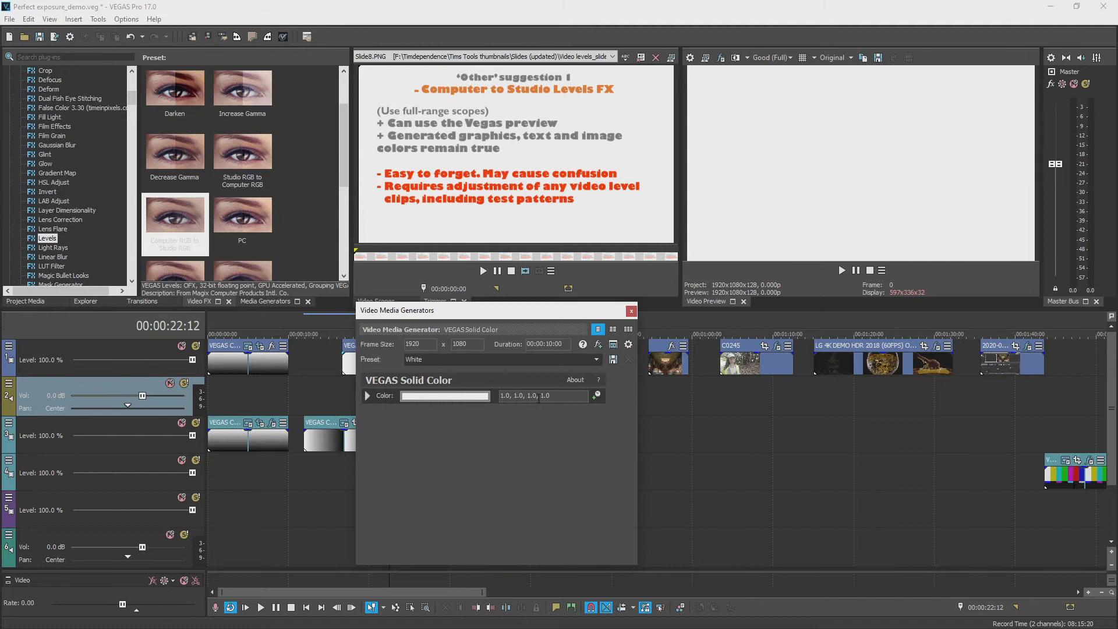
left_click_drag(563, 399, 478, 396)
type("0")
type("/112/74")
key("Return")
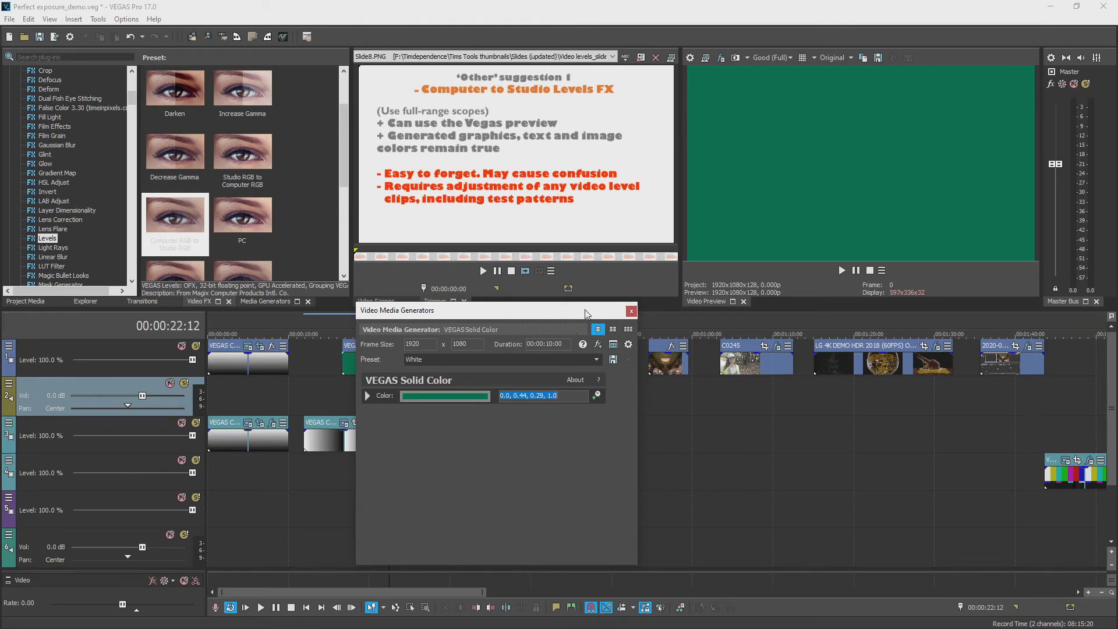
Switch the video preview's range from Original to PC while viewing the solid color clip.
left_click_drag(585, 311, 535, 325)
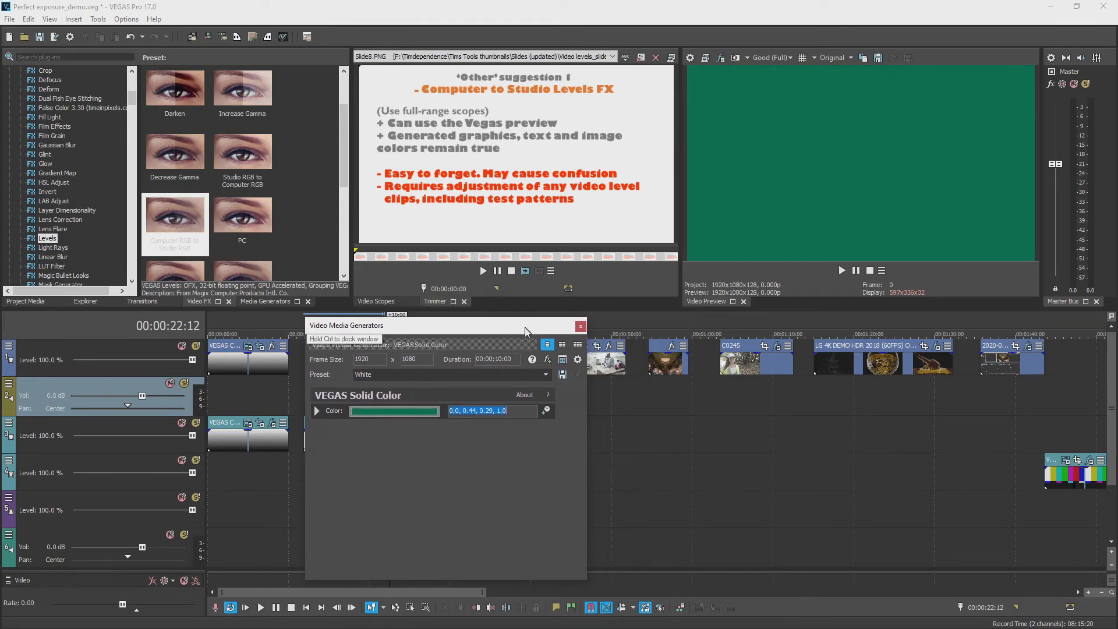
left_click(840, 57)
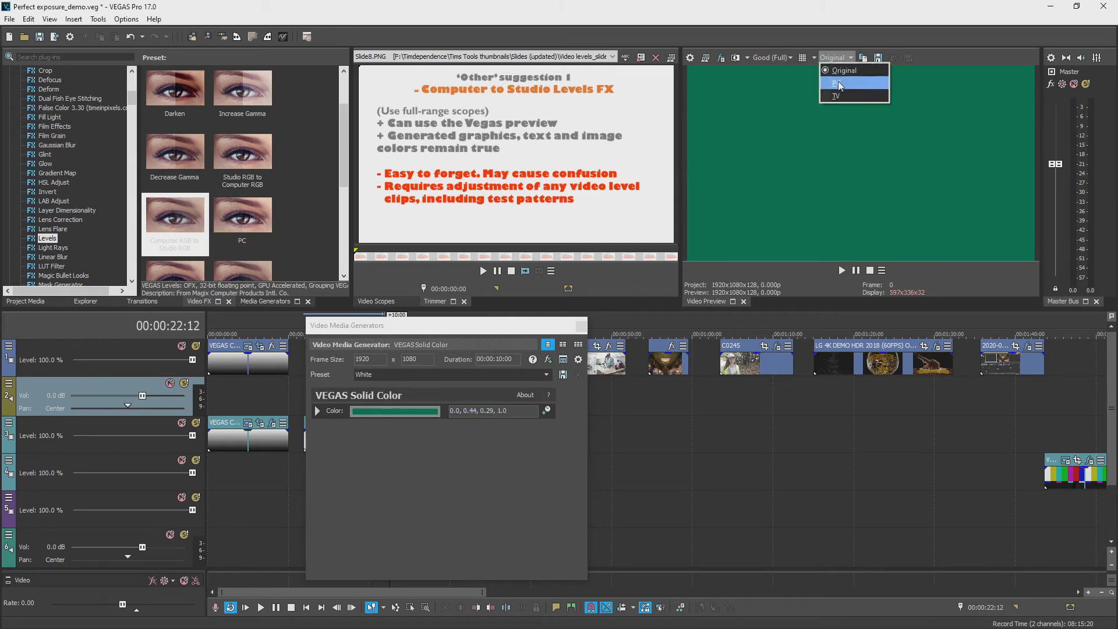
left_click(837, 83)
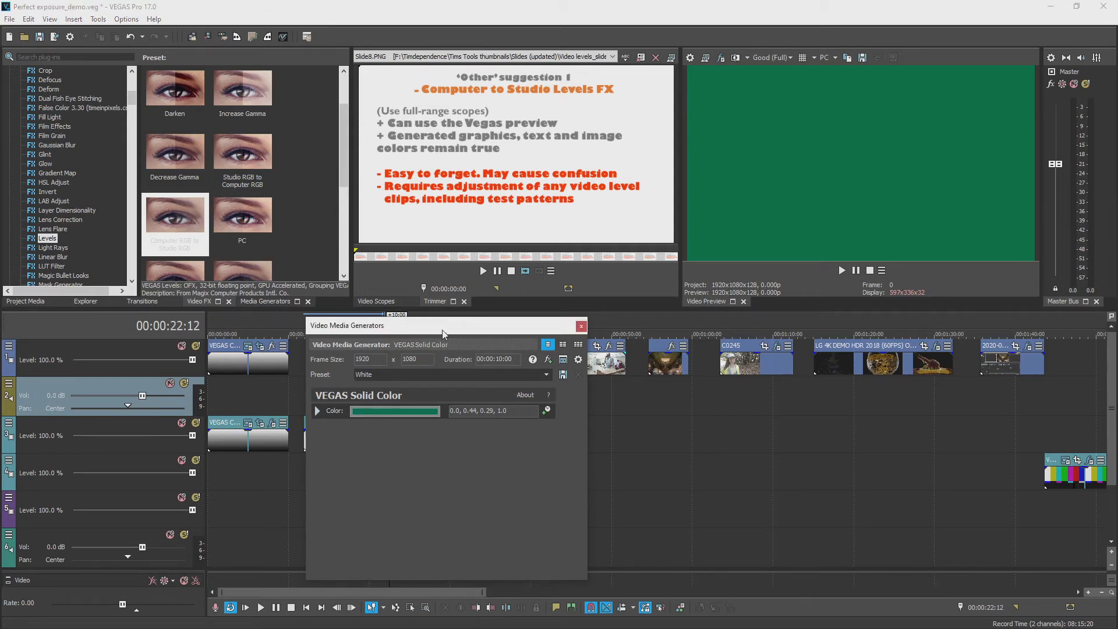
Set the white end of the second gradient clip on track 3 to RGB 0/112/74 by sampling the green solid color clip on track 1.
left_click_drag(440, 332, 547, 351)
left_click(313, 394)
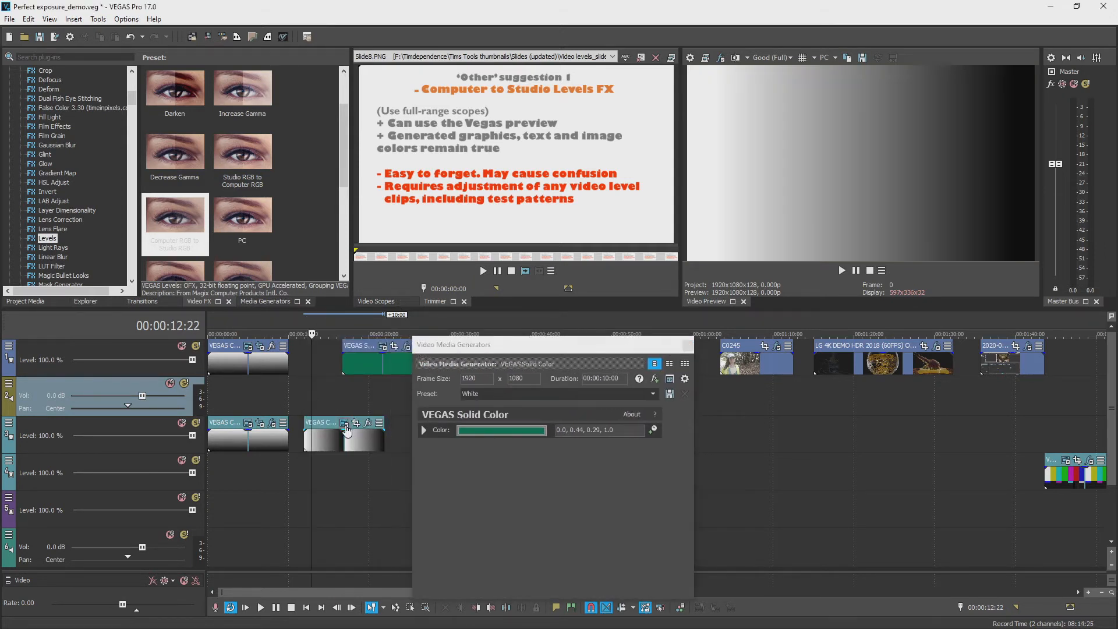
left_click(345, 424)
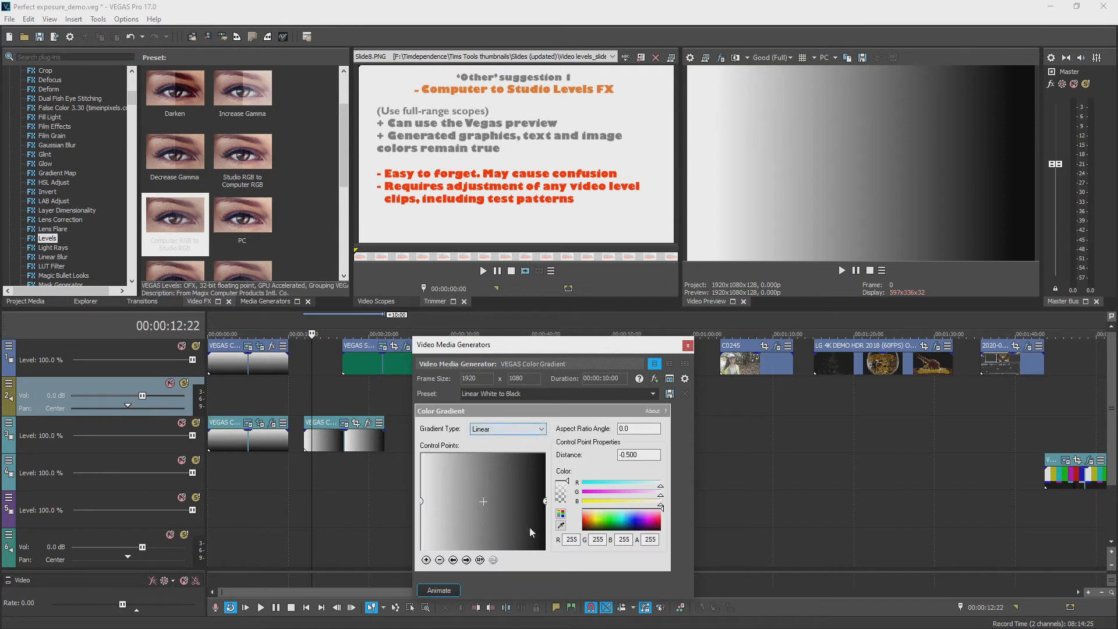
left_click(562, 527)
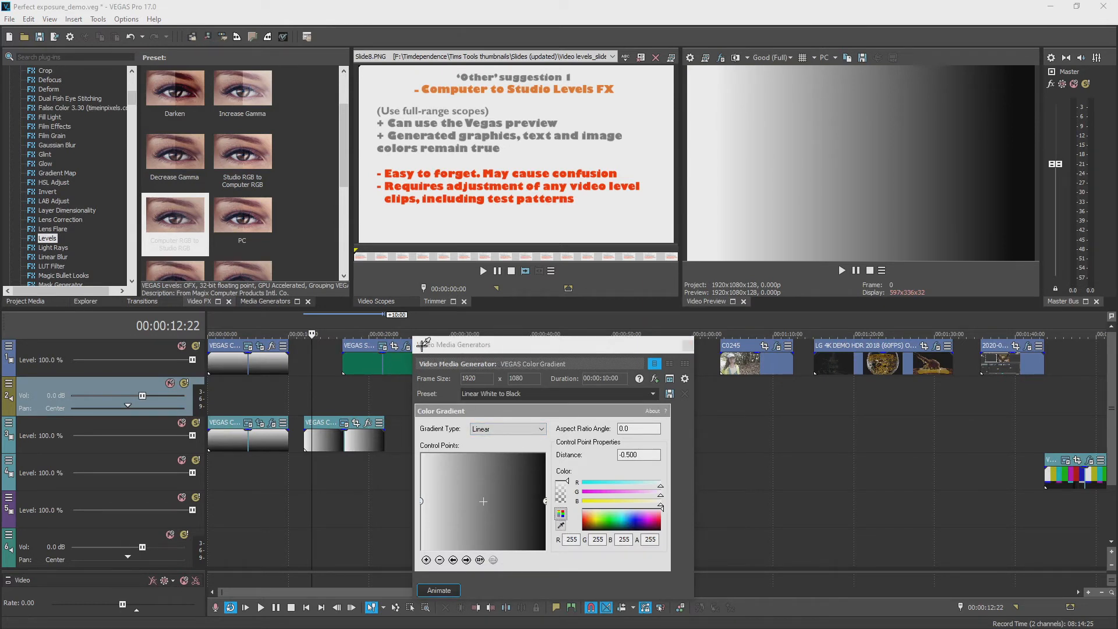
left_click(391, 356)
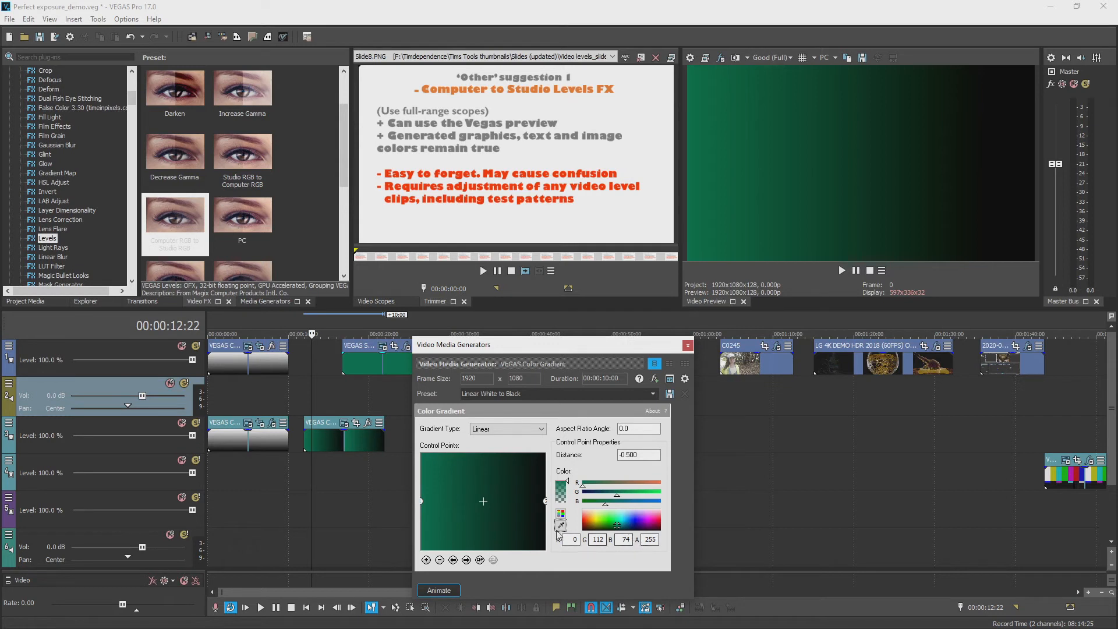
Sample the solid color clip's green from the PC-range video preview into the gradient's control point as RGB 0/112/67, and close the generator.
left_click(385, 372)
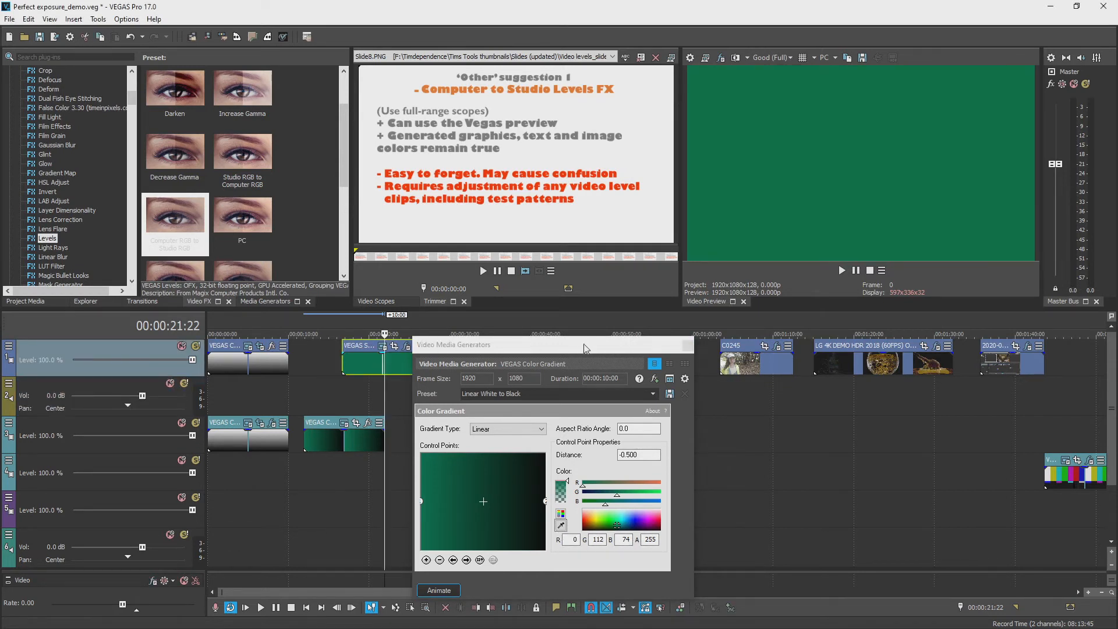
left_click_drag(586, 349, 567, 337)
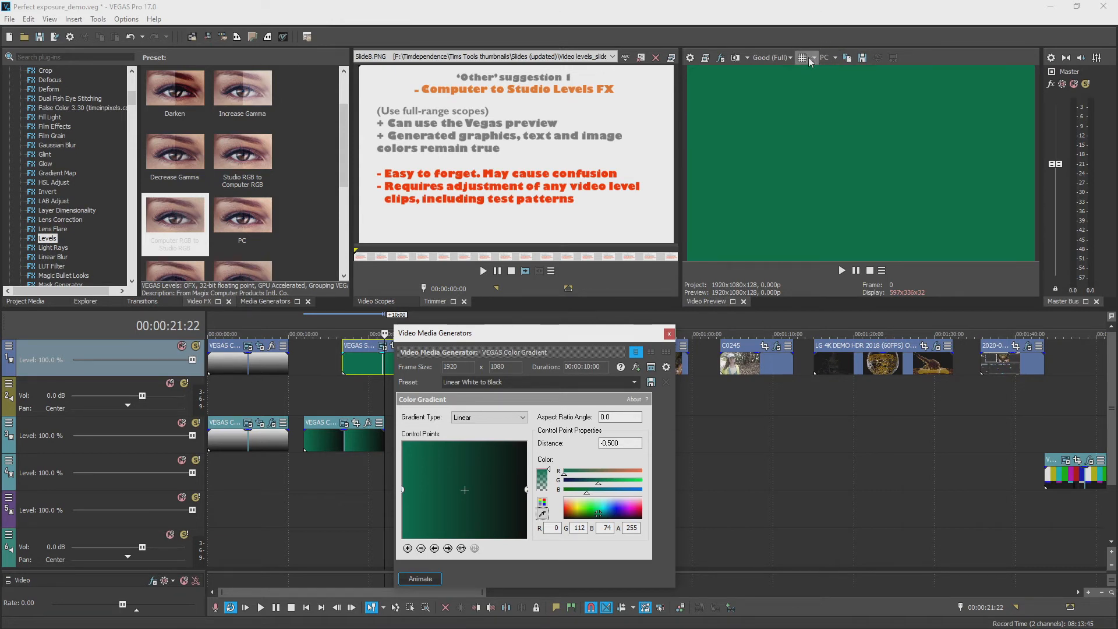
left_click(542, 513)
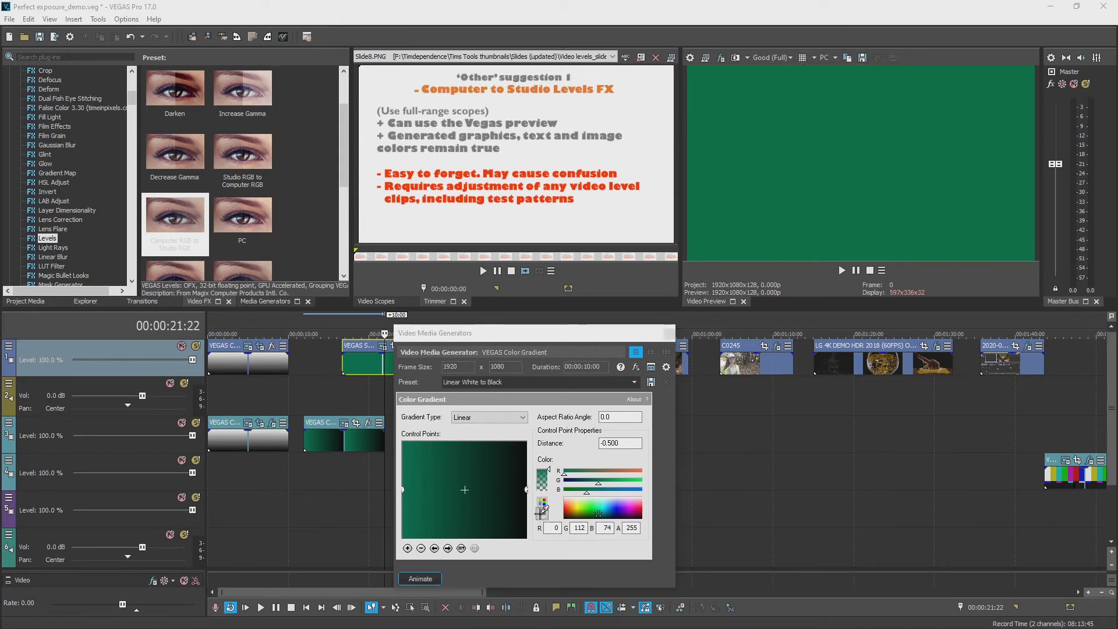
left_click(811, 140)
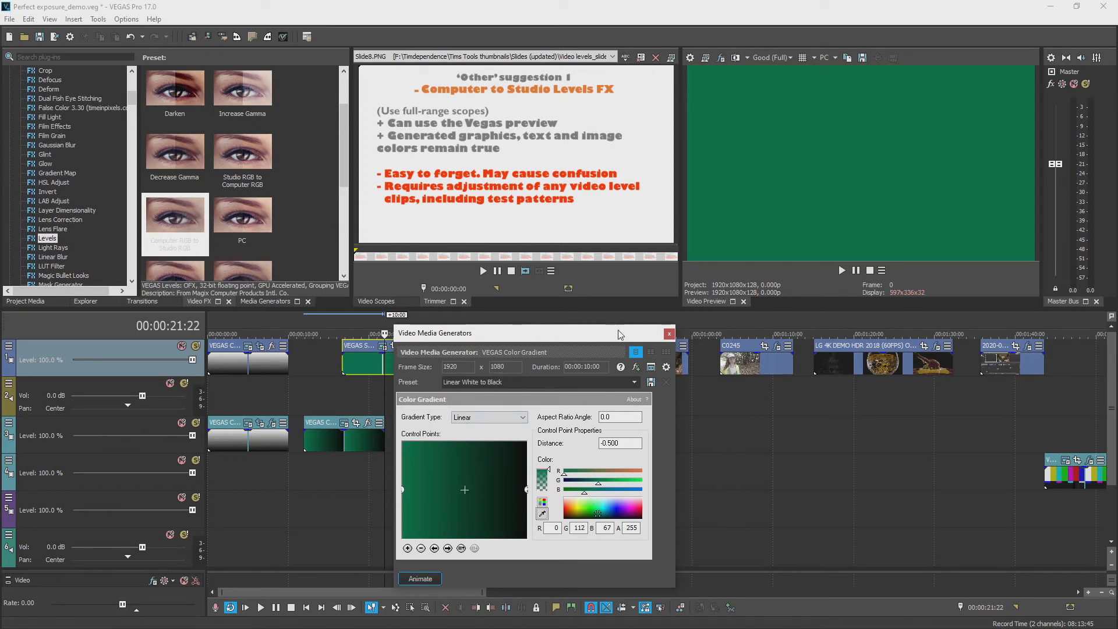
left_click_drag(606, 337, 666, 359)
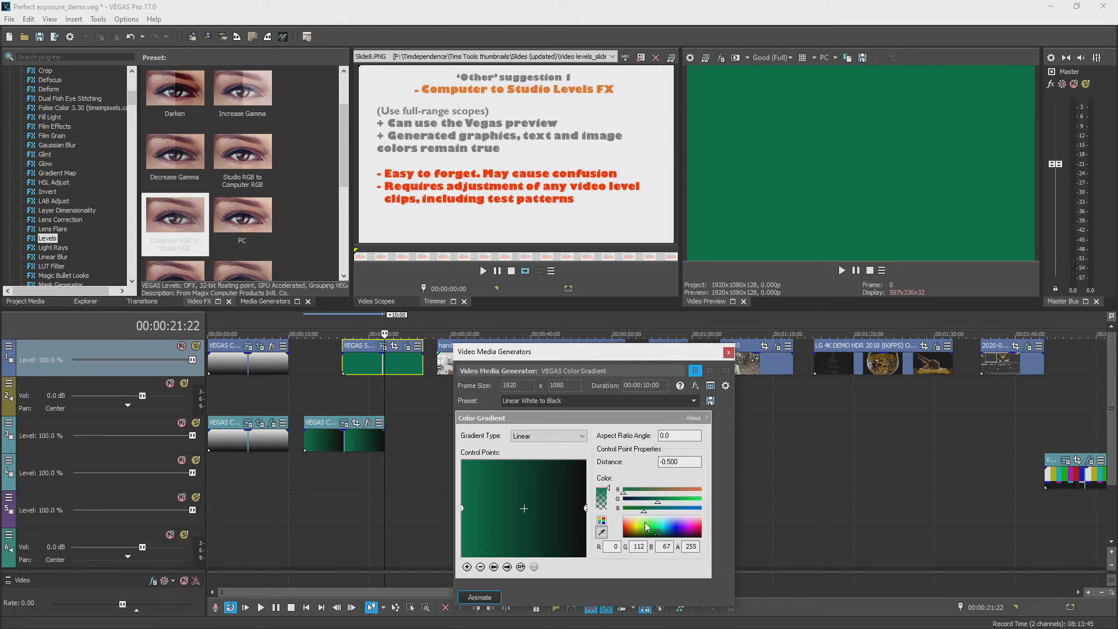
left_click(728, 353)
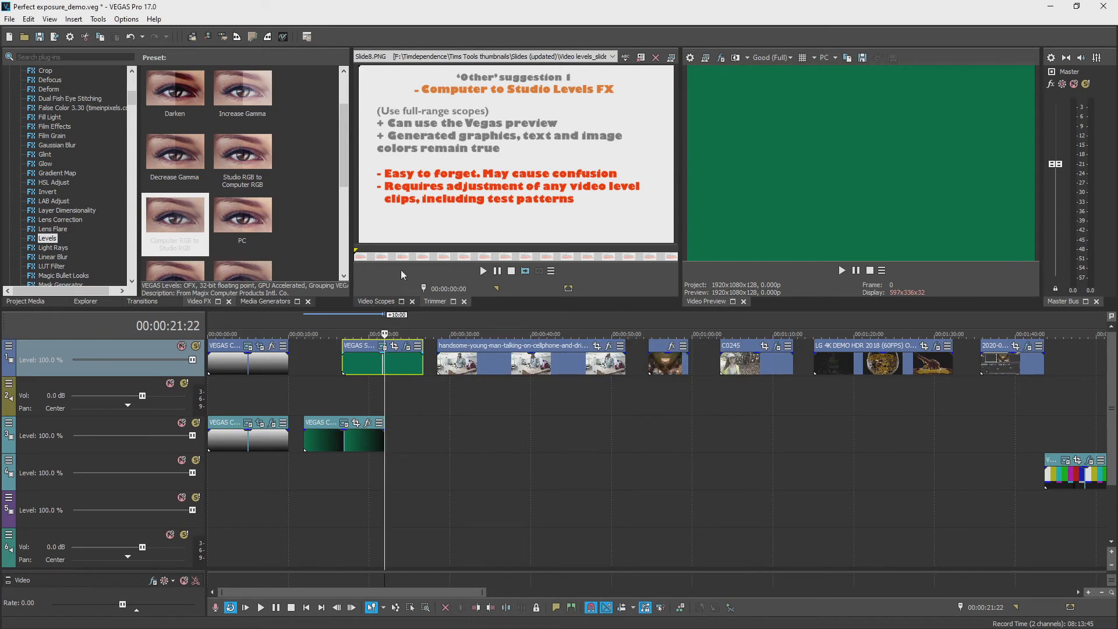
Preview the color bars test pattern and return to the green solid color clip.
left_click_drag(384, 136, 483, 183)
left_click(398, 383)
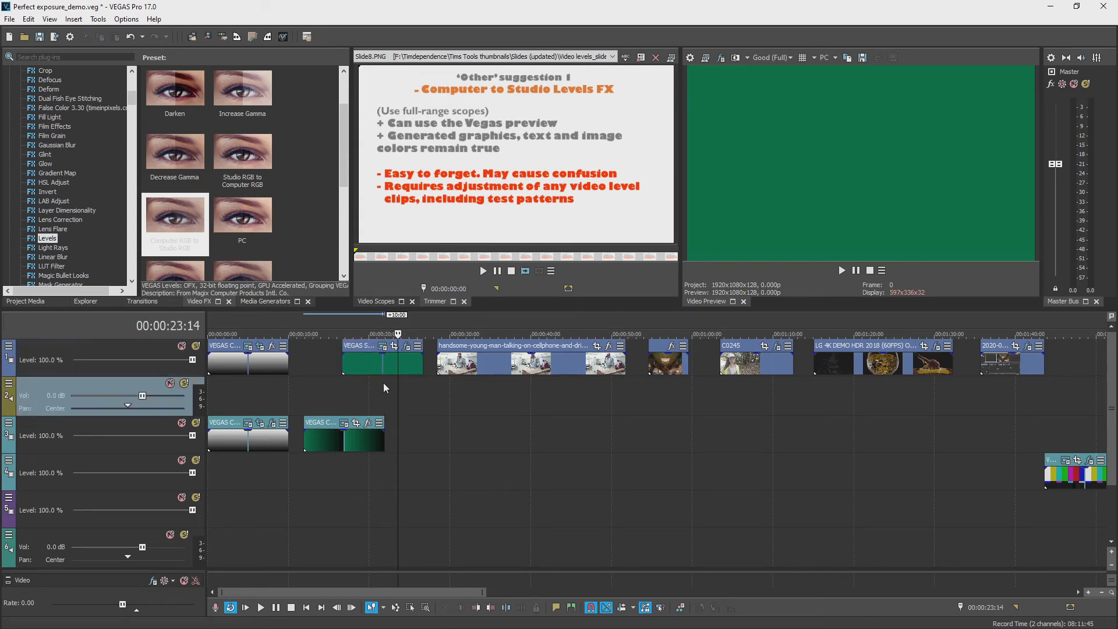
left_click(1079, 388)
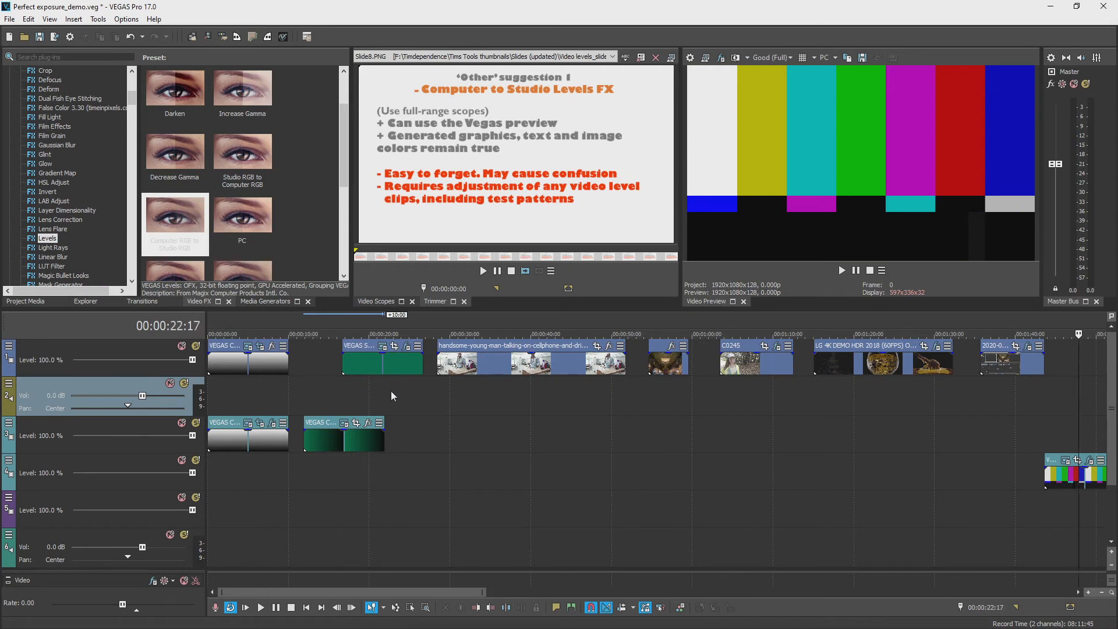
left_click(392, 396)
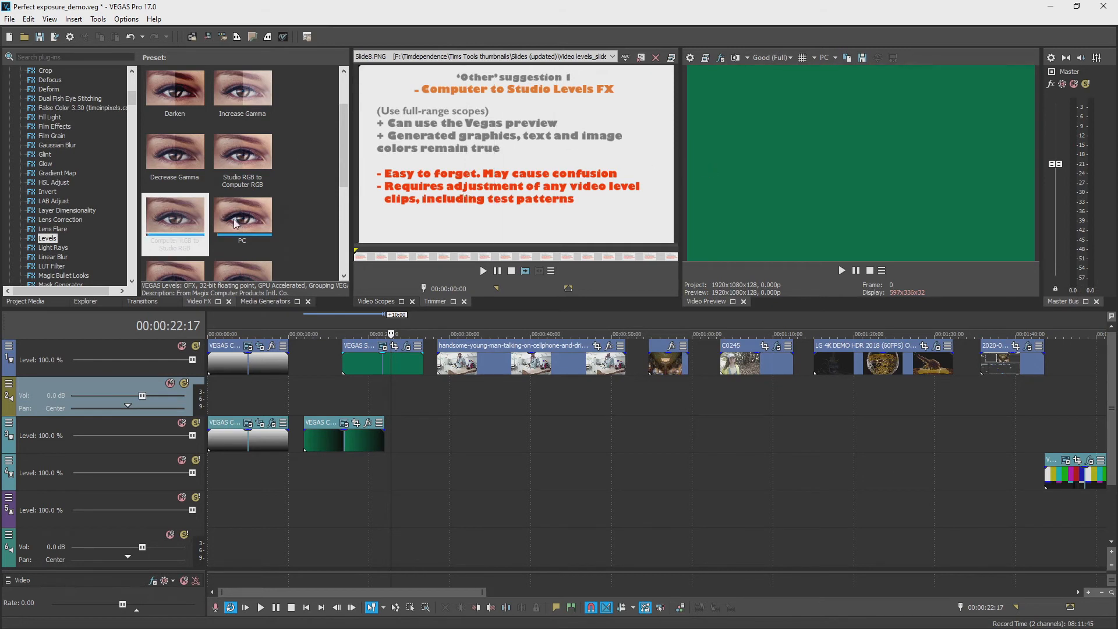
Select the Computer RGB to Studio RGB Levels preset and switch the video preview's range back to Original.
left_click_drag(182, 224, 661, 368)
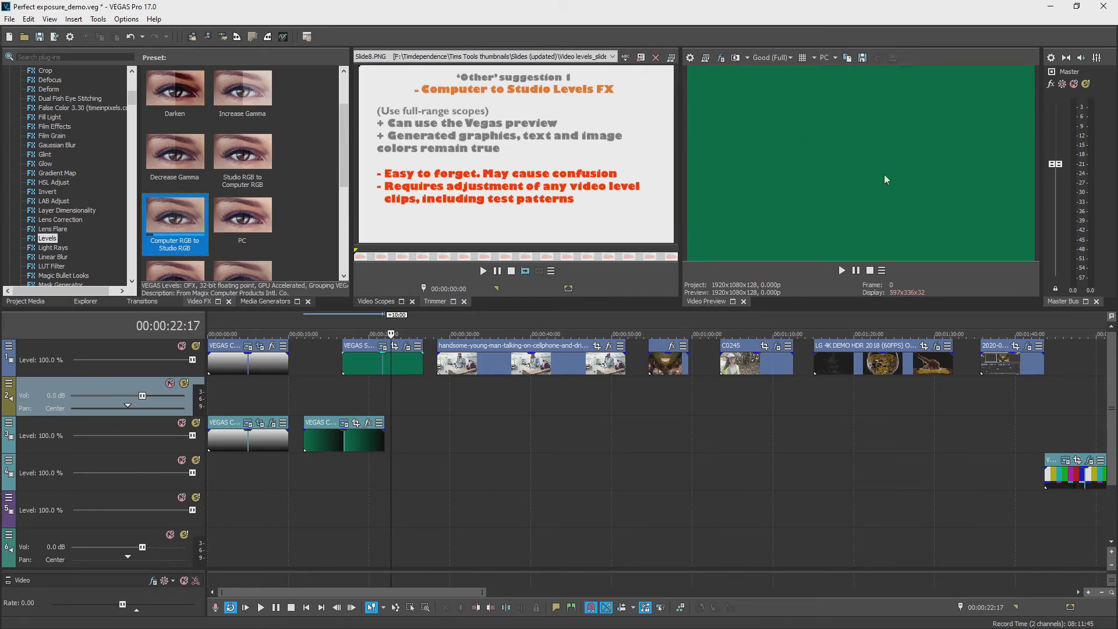
left_click(832, 58)
left_click(835, 71)
Show the 'Other' suggestion 2 slide in the preview and add the VEGAS LUT Filter to track 1 as a track effect.
key("Down")
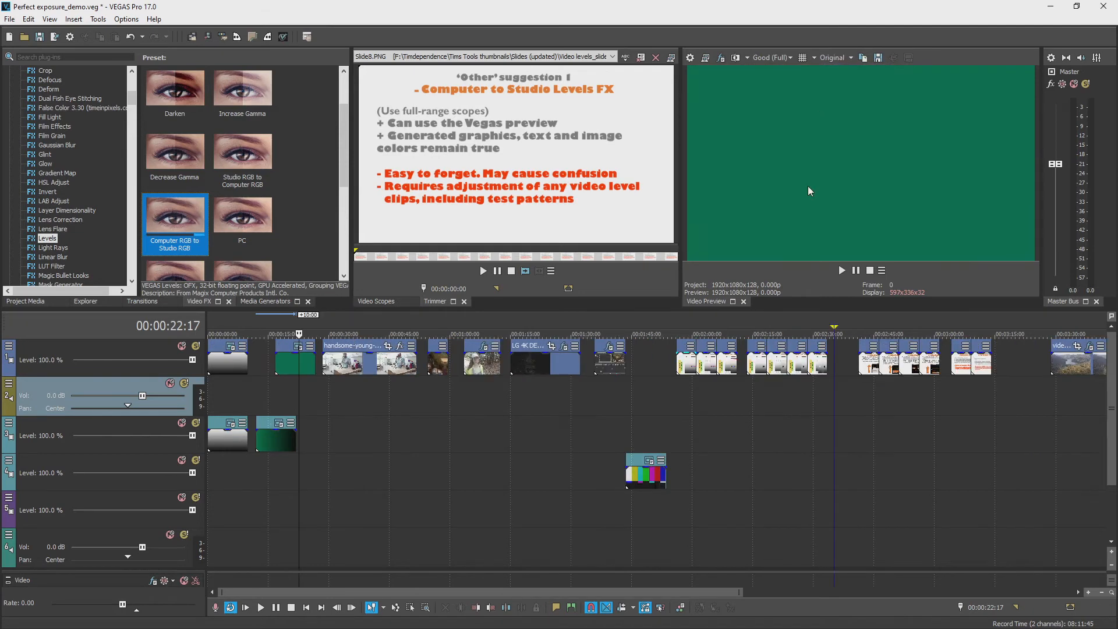
left_click(984, 396)
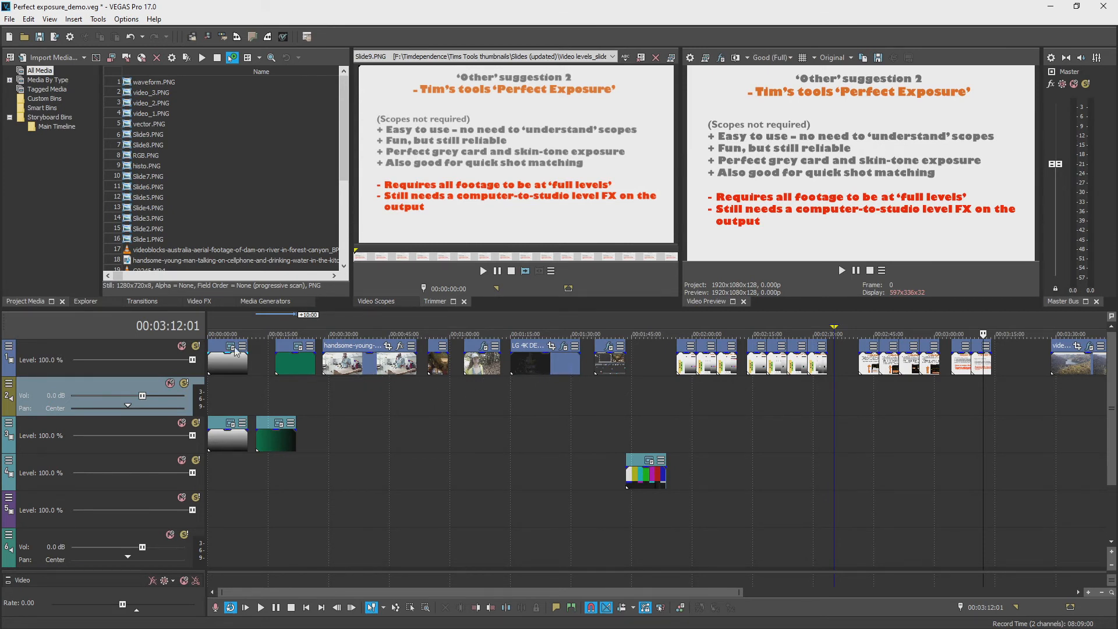
left_click(8, 349)
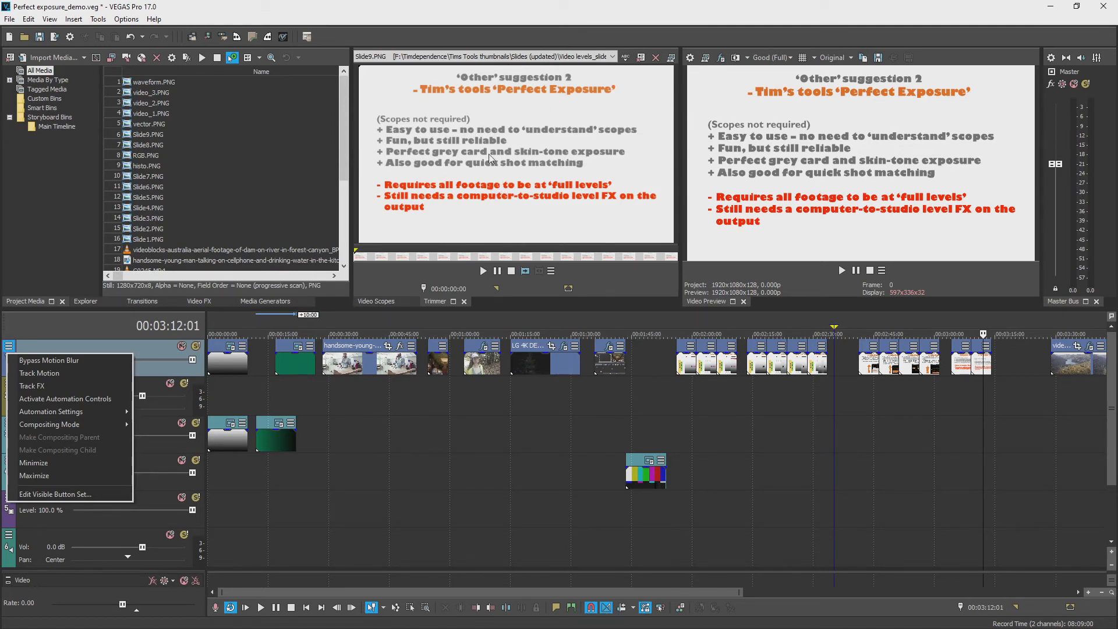
left_click(52, 386)
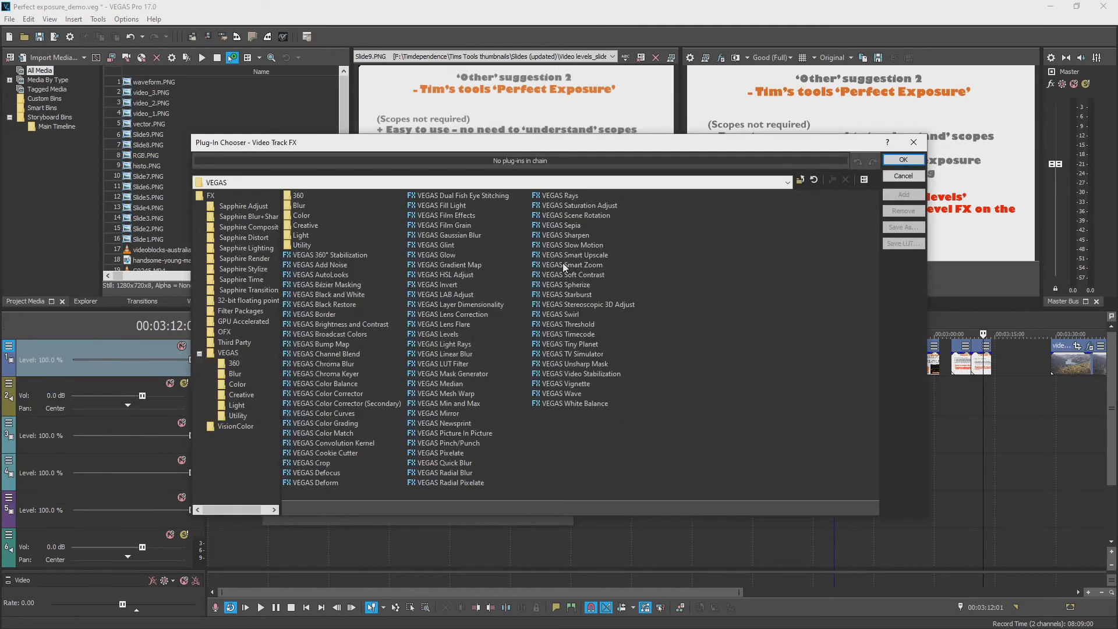
double_click(444, 364)
left_click(902, 161)
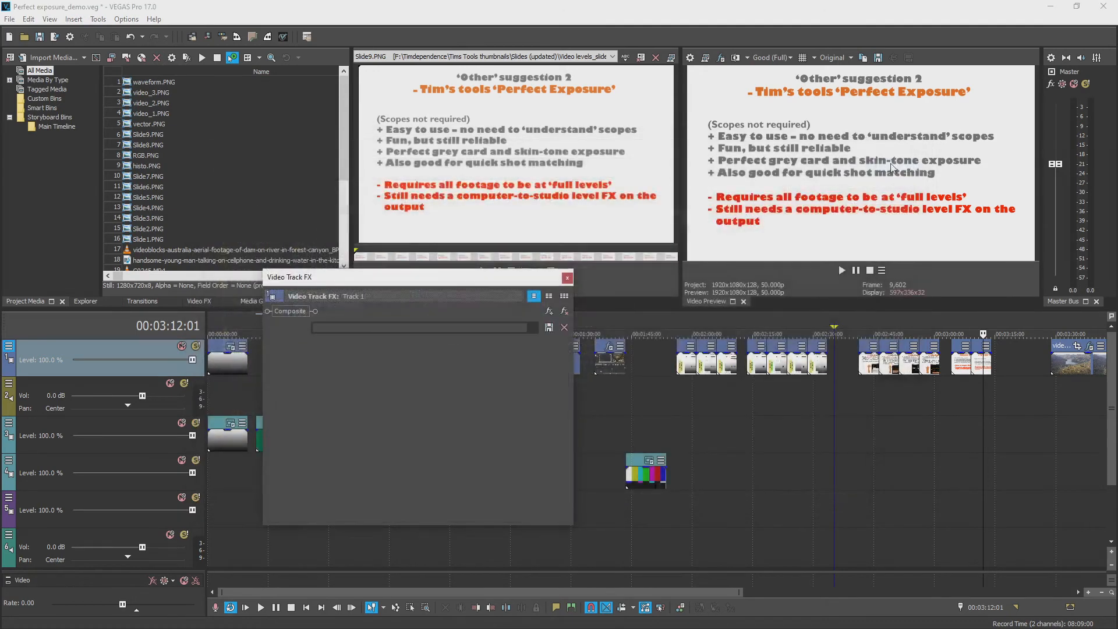
Load the Tims tools_Perfect Exposure LUT file into track 1's LUT Filter.
left_click(366, 380)
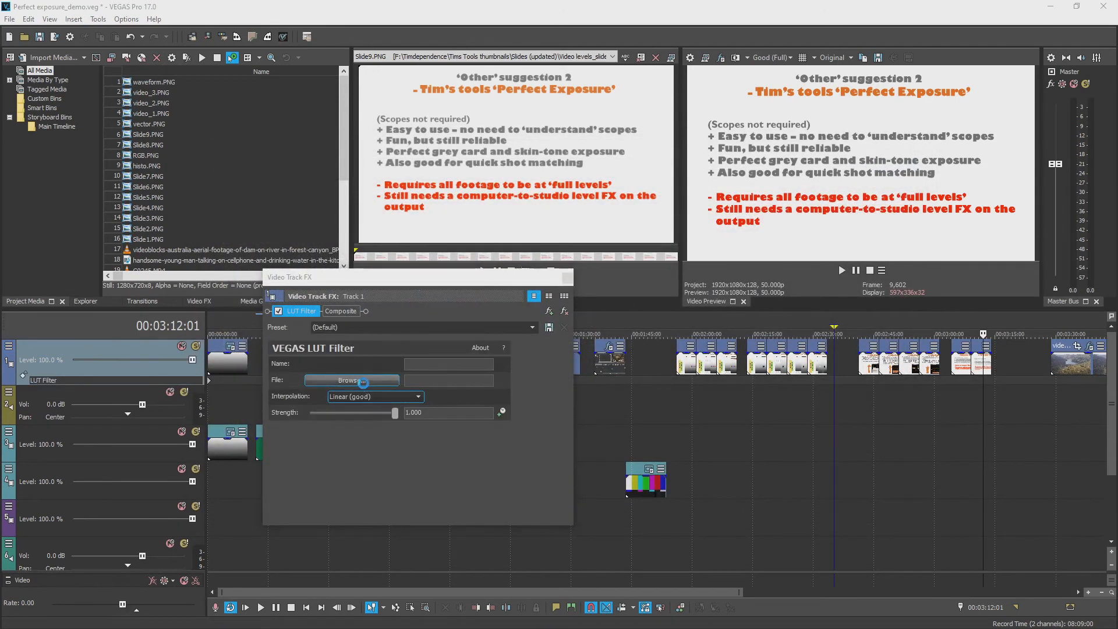
left_click(495, 432)
left_click(722, 581)
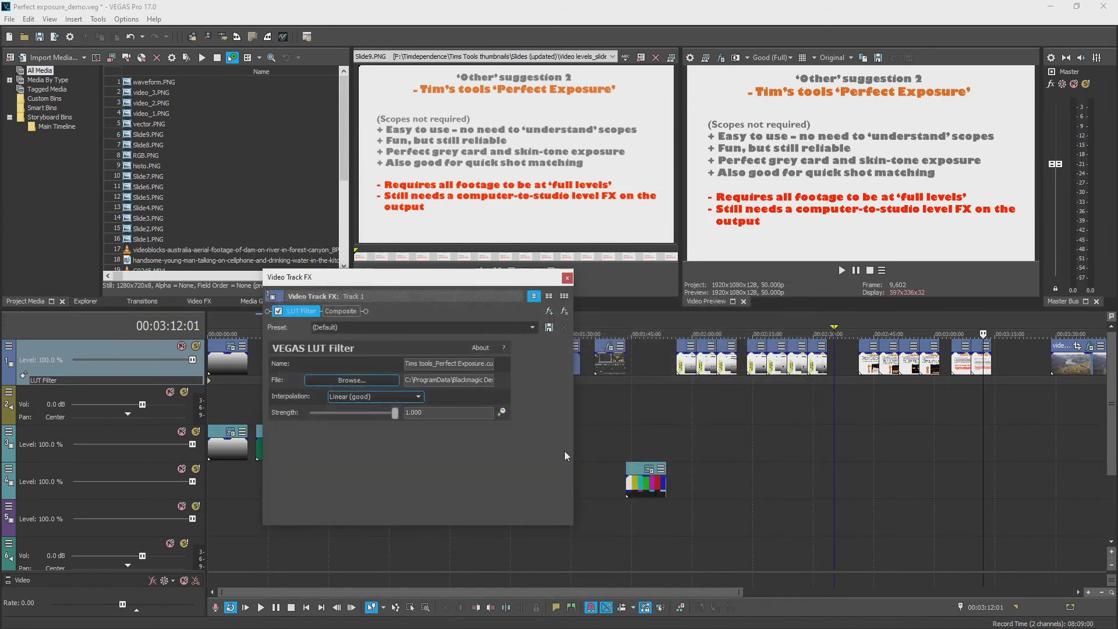
left_click_drag(511, 278, 371, 290)
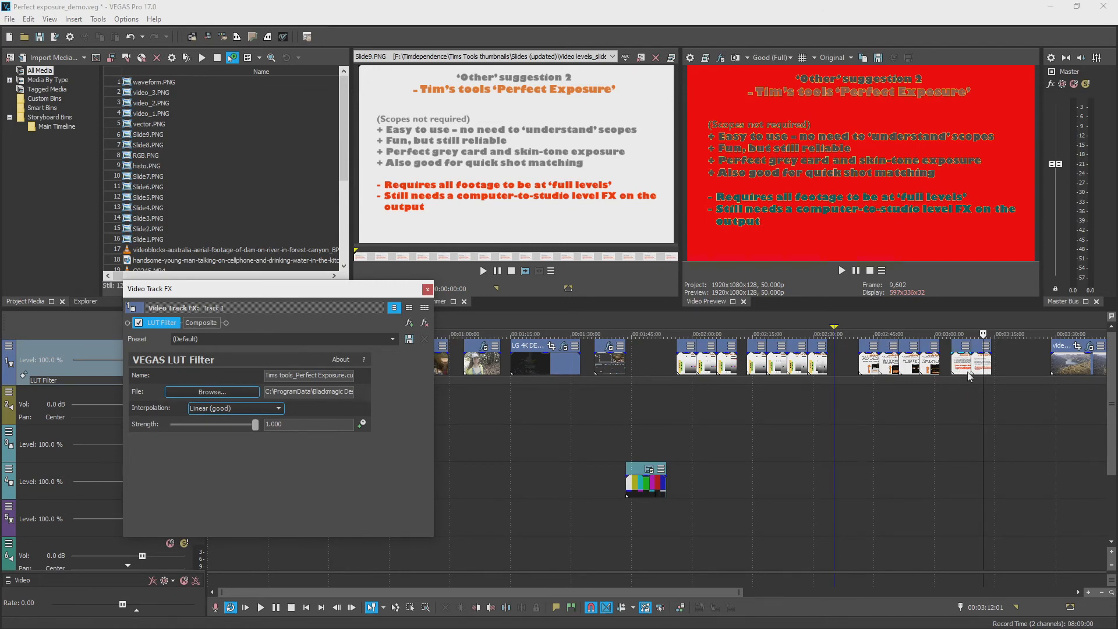
Preview the screen-recording clip through the LUT, bypass its Studio RGB to Computer RGB Levels effect and remove that effect.
left_click(918, 388)
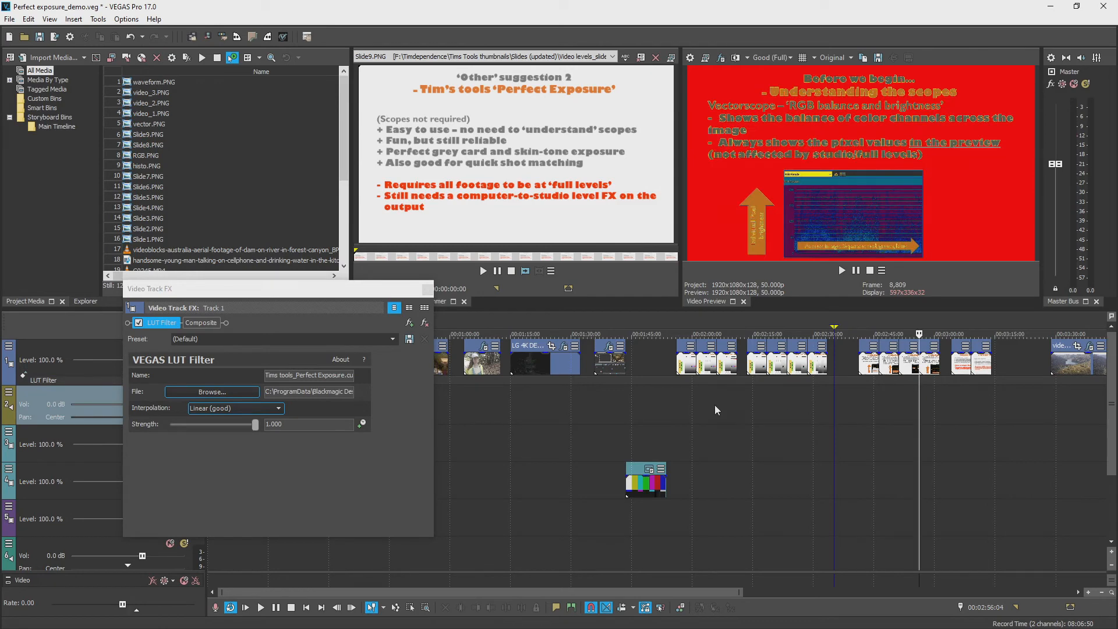
left_click(618, 394)
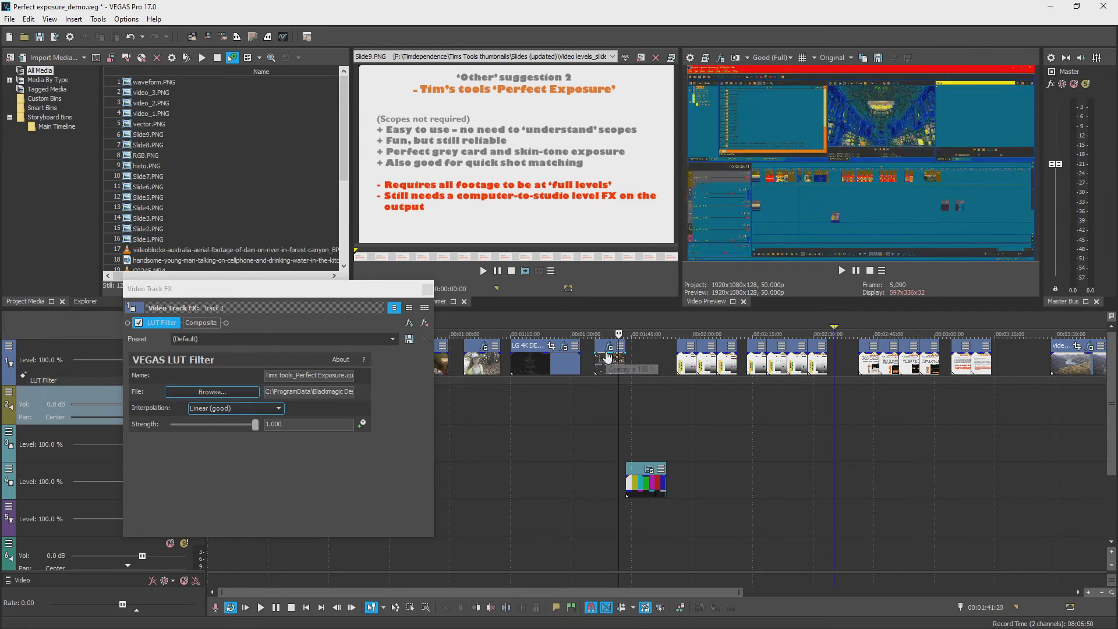
left_click(606, 347)
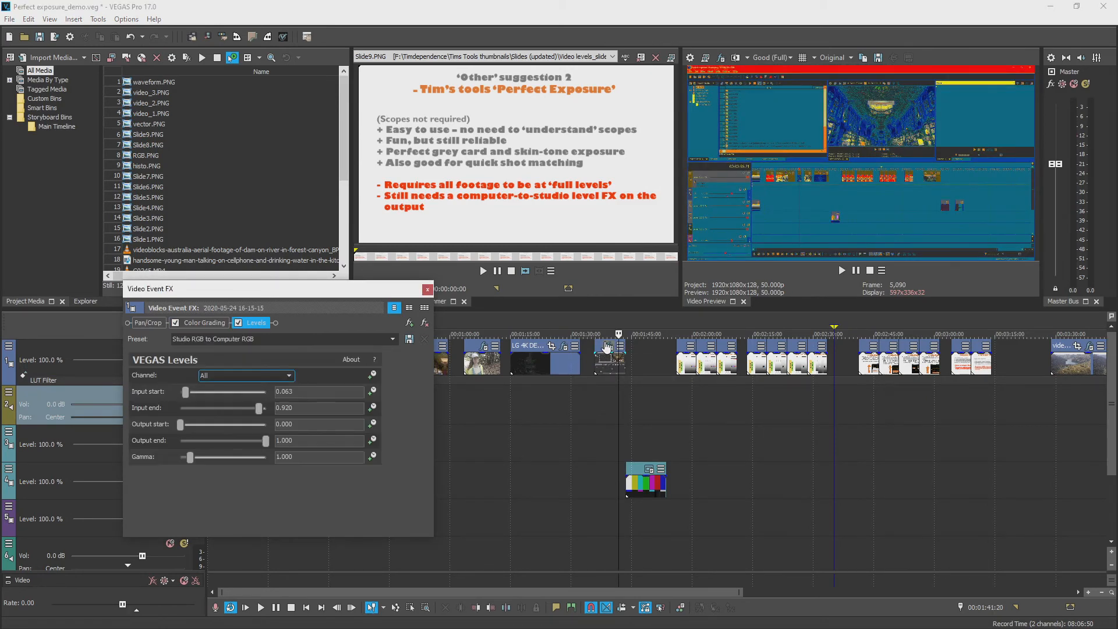
left_click(239, 322)
left_click(238, 323)
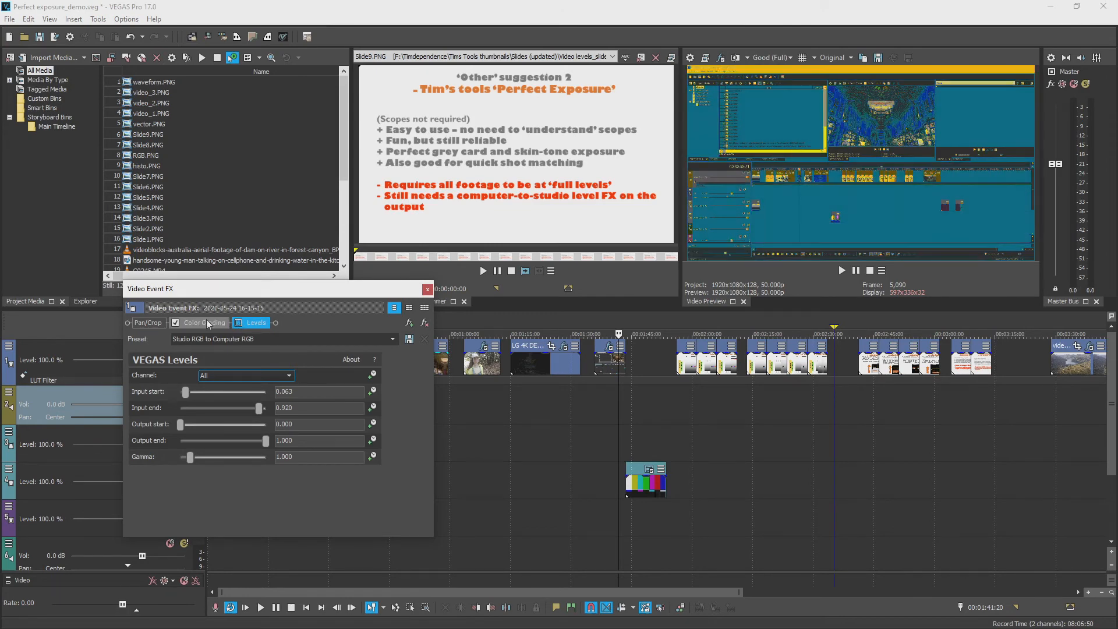
left_click(425, 323)
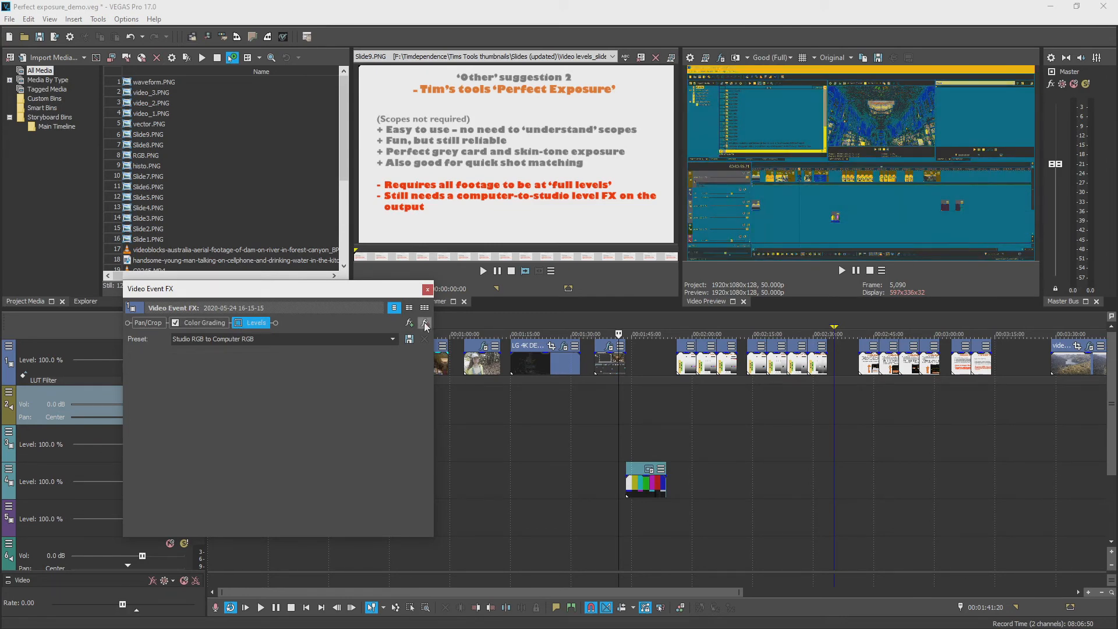
left_click(427, 289)
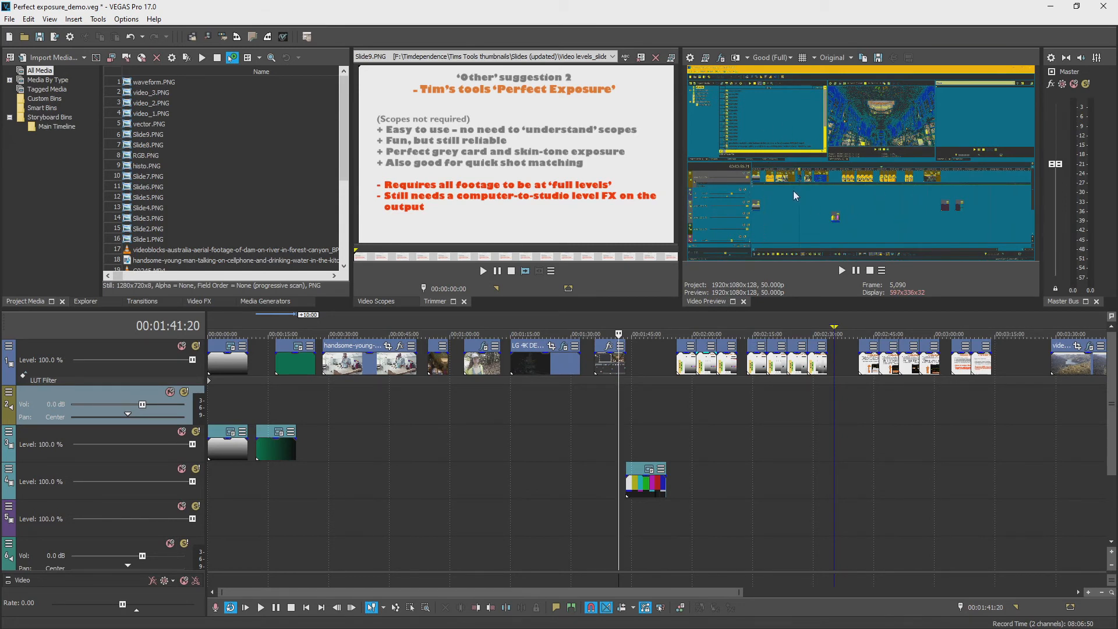
Open color grading for the screen-recording clip on track 1 and set its Gain Y to 1.07.
left_click(616, 366)
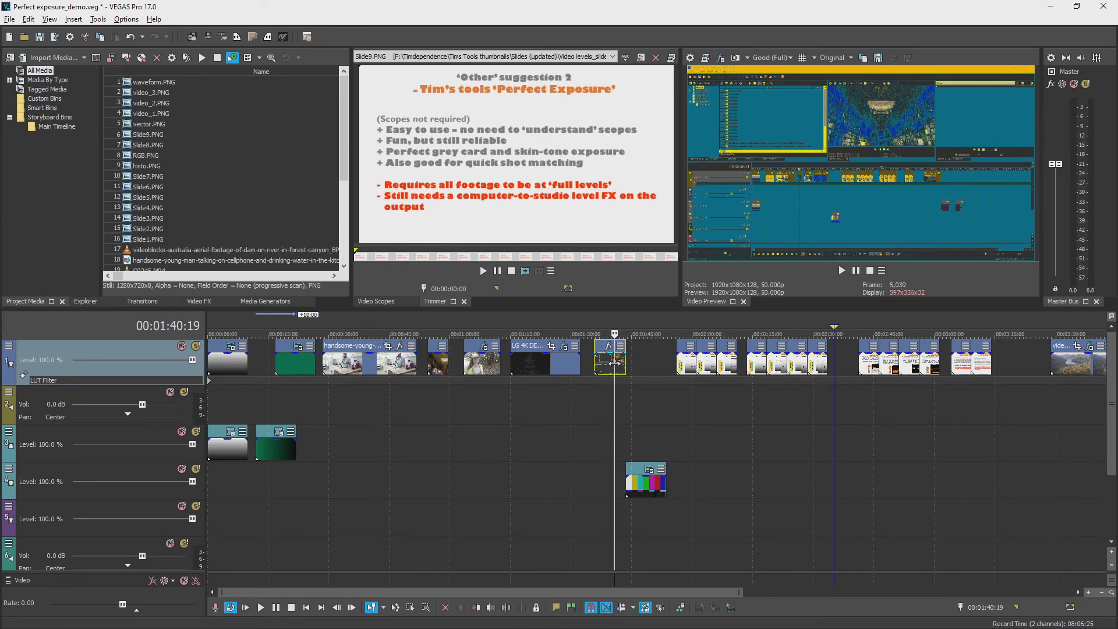
key("alt+d")
key("c")
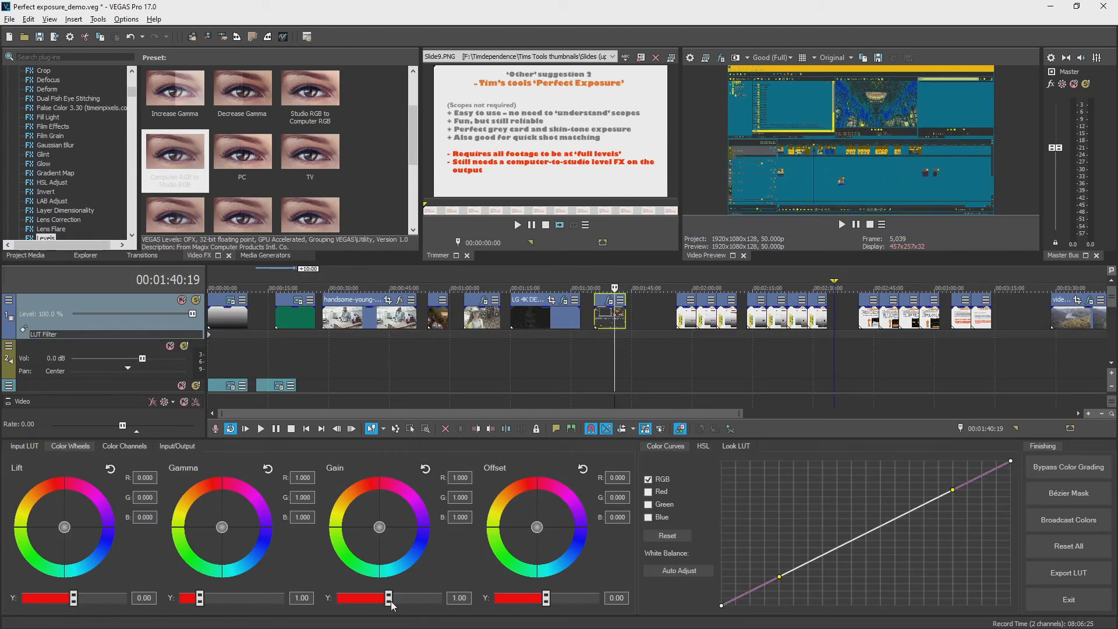
left_click_drag(389, 604, 389, 604)
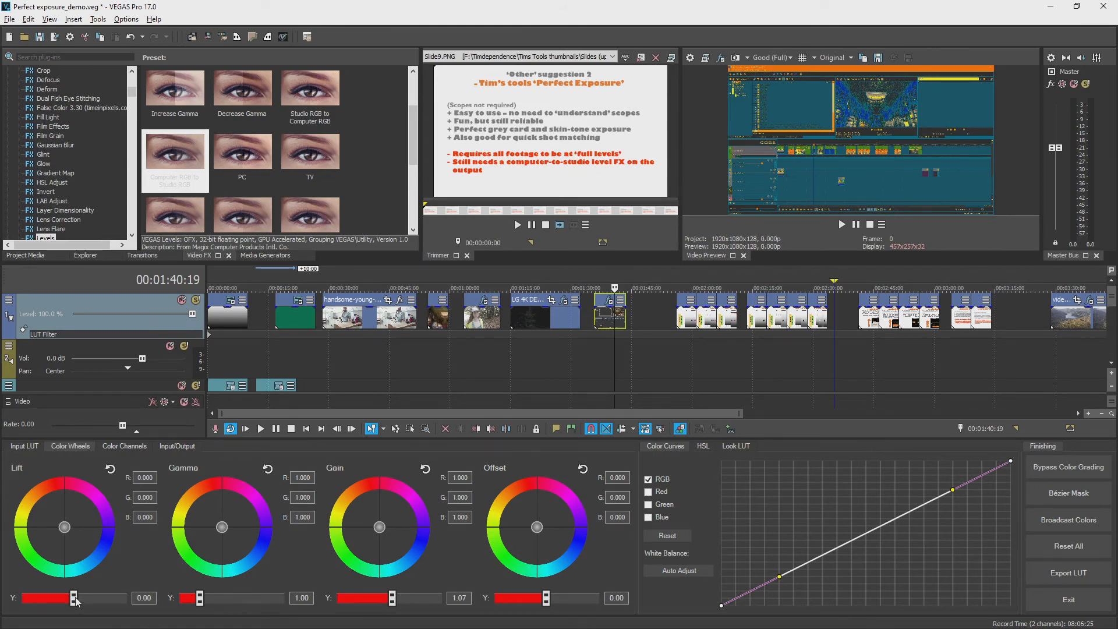
Set the screen-recording clip's Lift Y to -0.11.
scroll(75, 598, "down", 5)
scroll(76, 601, "down", 4)
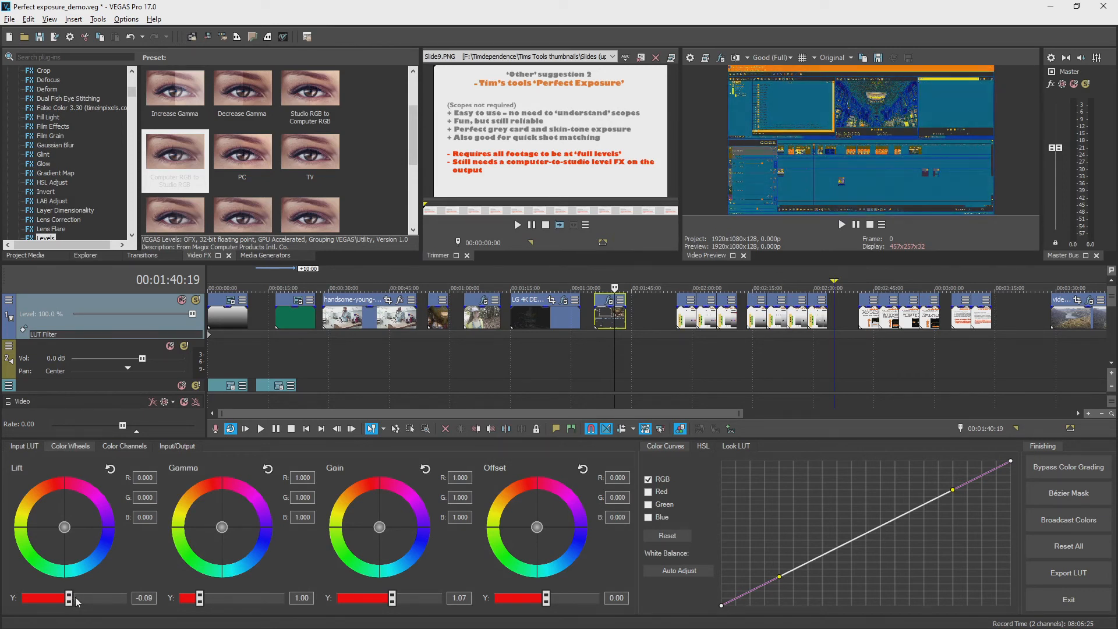
scroll(77, 602, "down", 14)
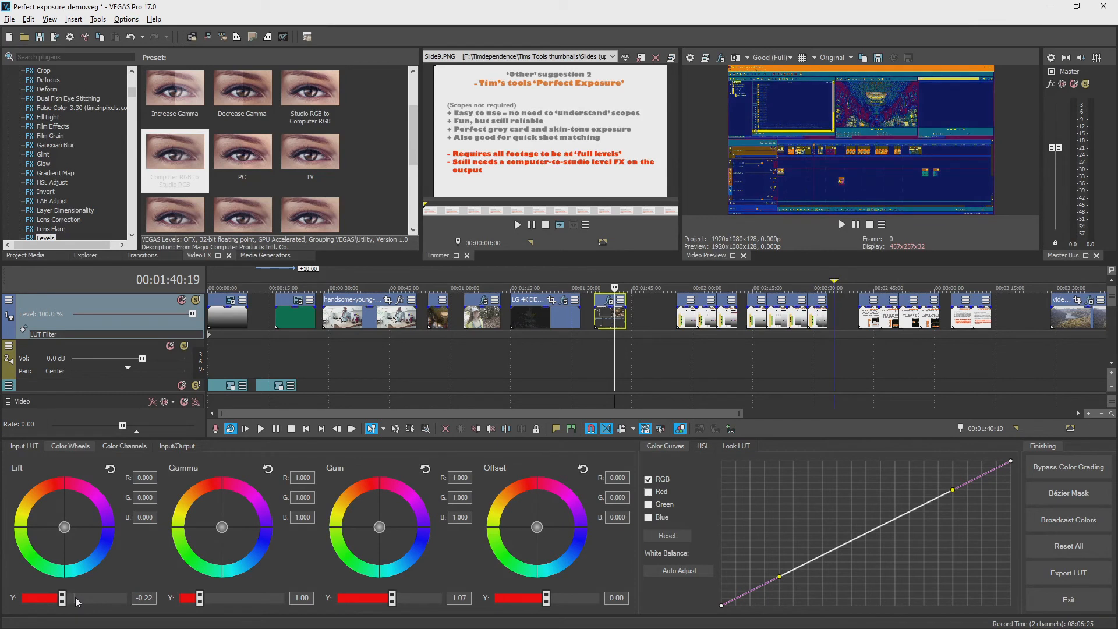
scroll(76, 602, "up", 11)
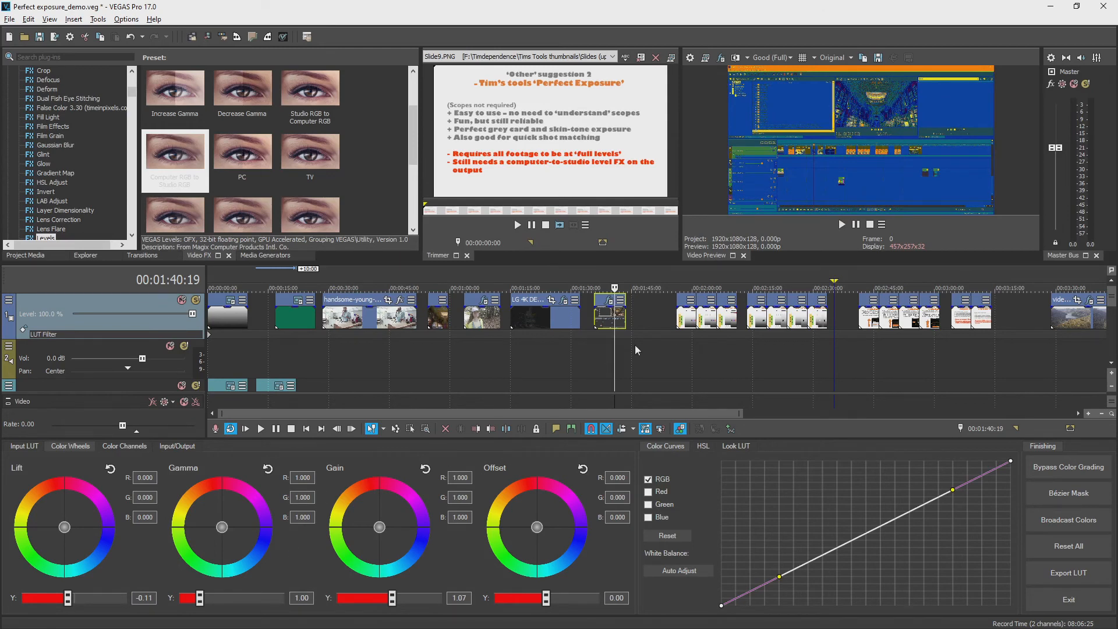
Grade the aerial dam clip on track 1 with Gain Y at 1.10 and Lift Y at -0.19.
left_click(1081, 346)
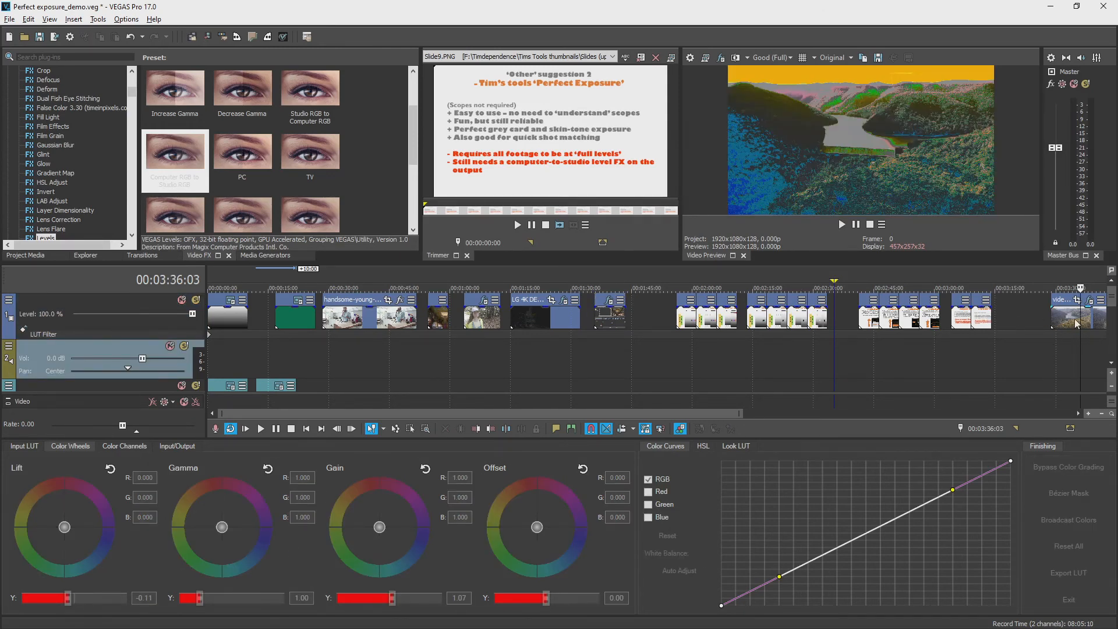
left_click(1075, 318)
left_click_drag(394, 606, 391, 604)
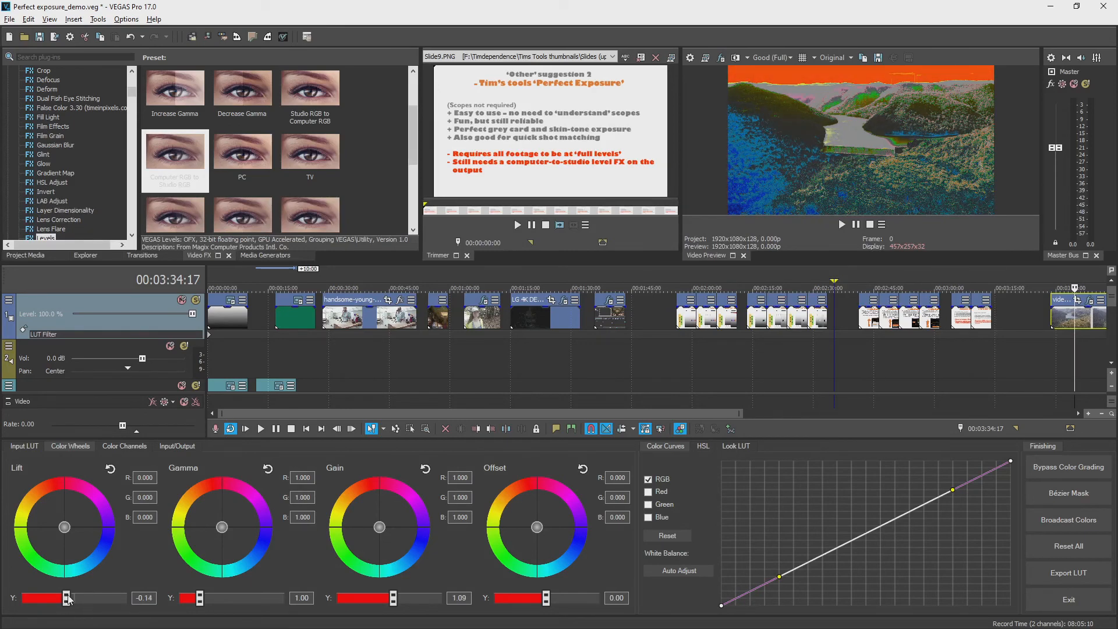
left_click_drag(67, 600, 67, 600)
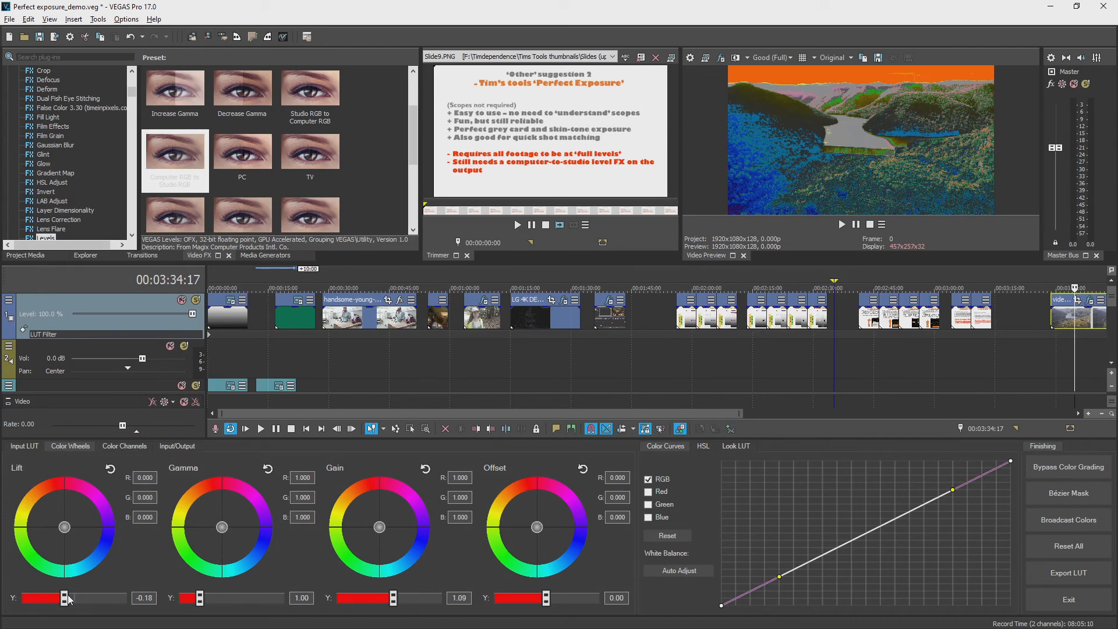
left_click_drag(67, 600, 67, 600)
left_click_drag(393, 600, 395, 602)
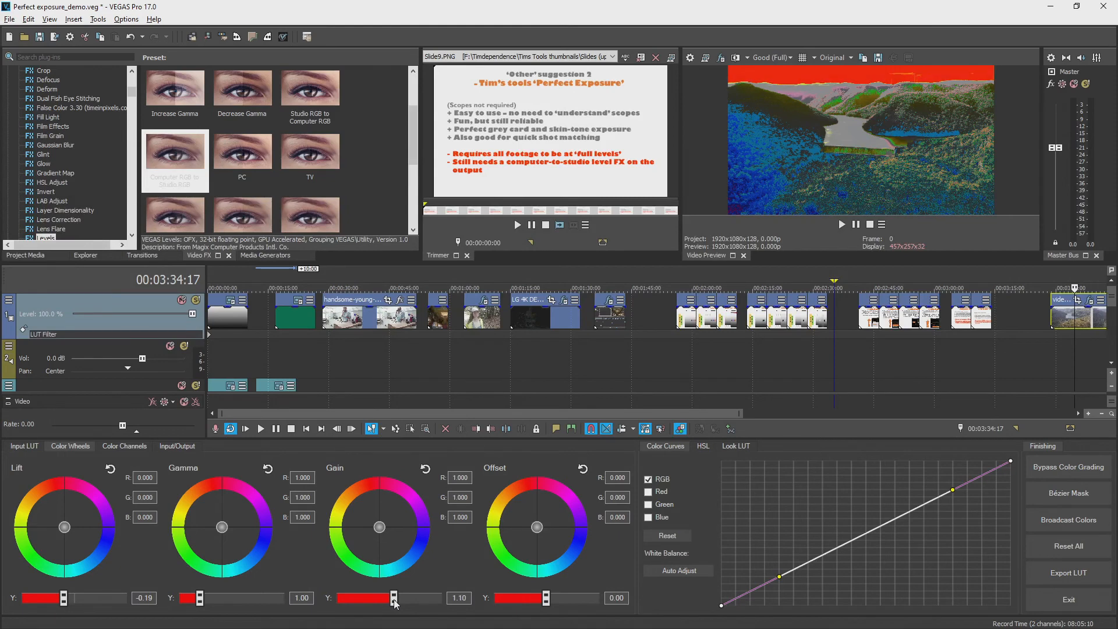
Show the graded dam clip in the preview and bypass the LUT Filter in track 1's effects.
left_click(1041, 355)
left_click(1070, 342)
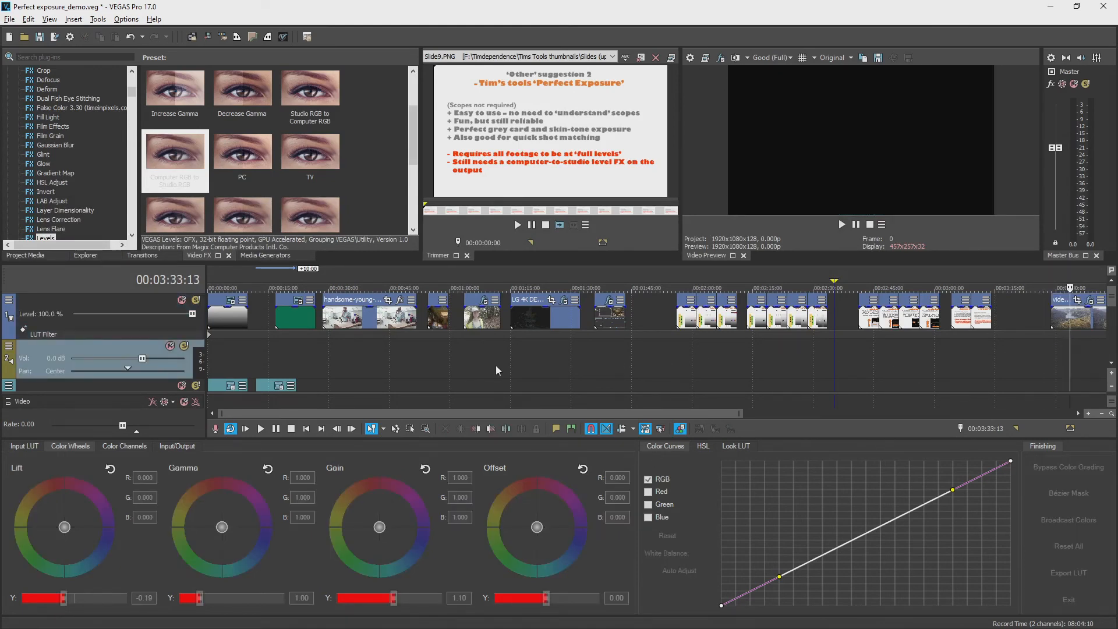
left_click(11, 299)
left_click(10, 299)
left_click(42, 344)
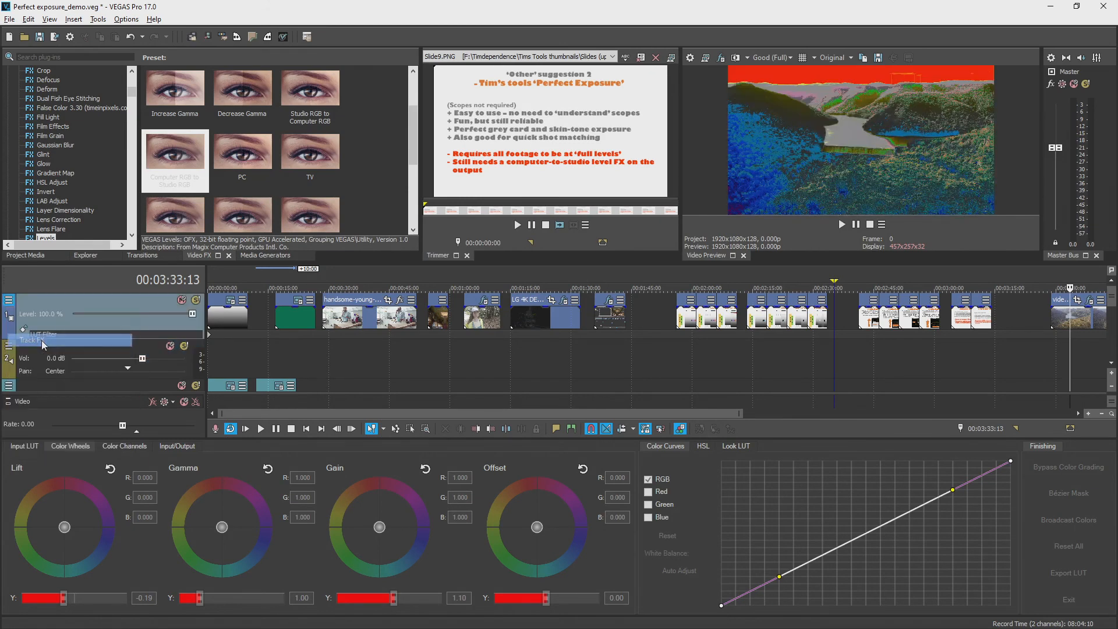
left_click(285, 207)
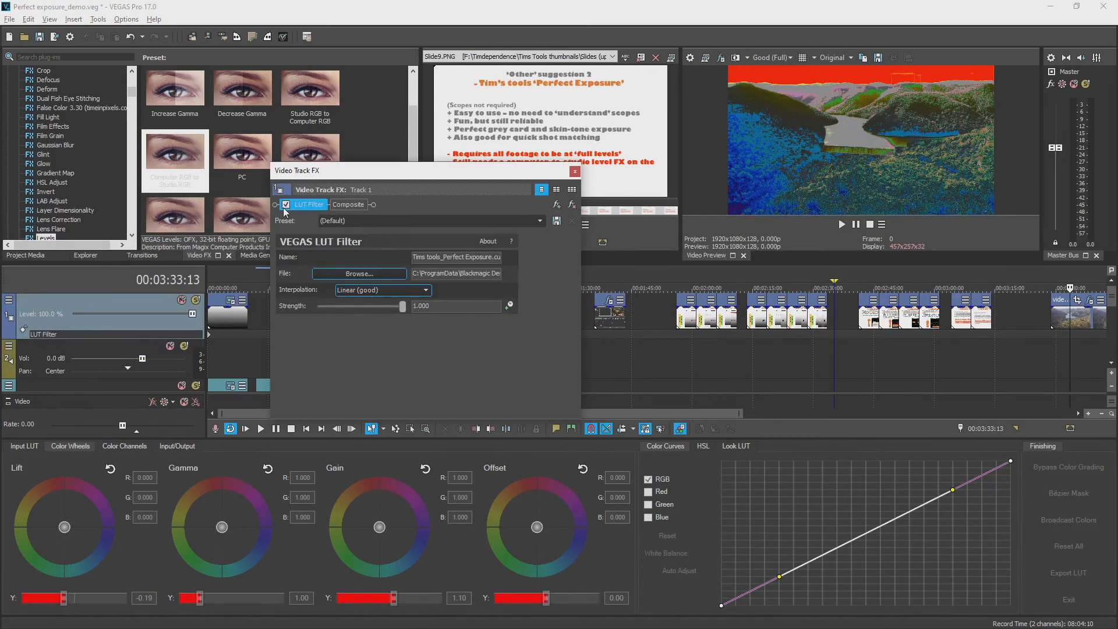
left_click(575, 171)
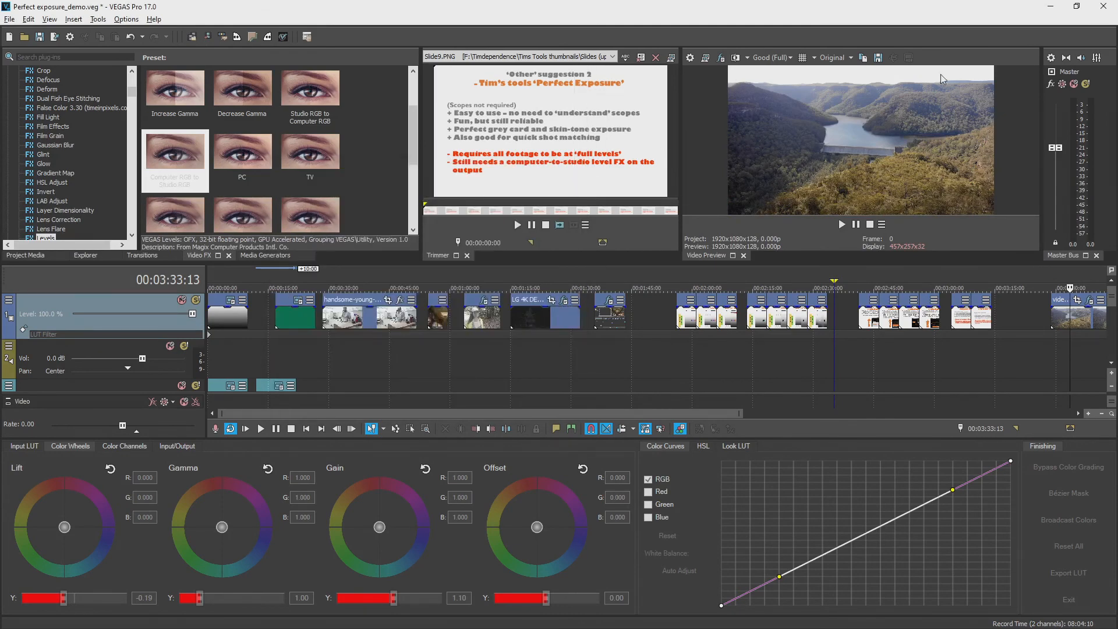
Enlarge the video preview and examine the graded screen-recording and dam clips without the false-color LUT.
left_click(607, 348)
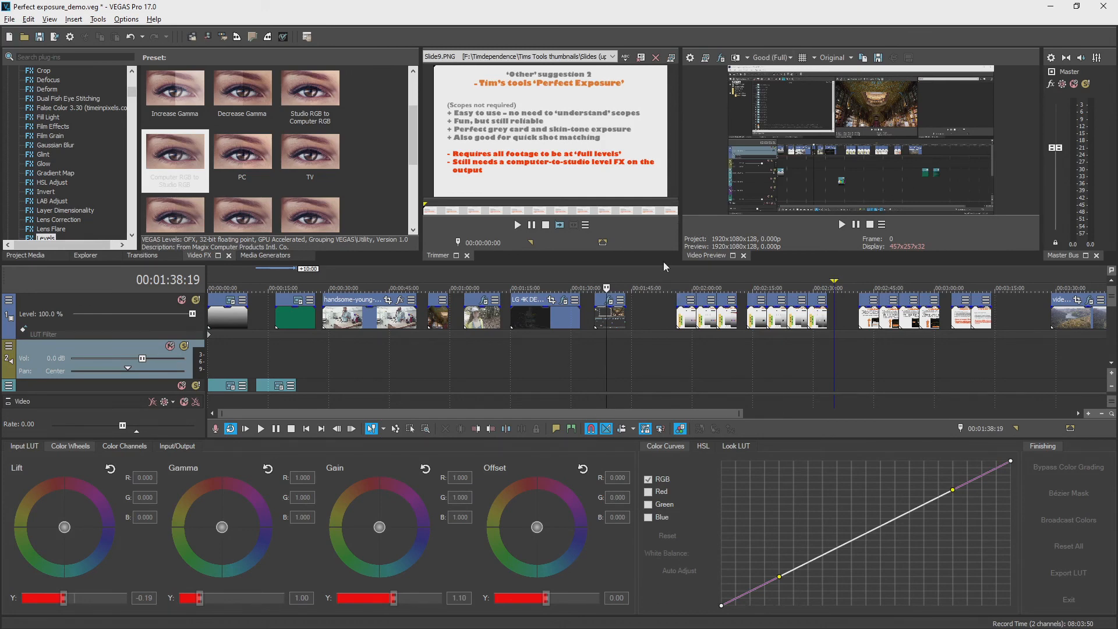
left_click_drag(657, 316, 658, 324)
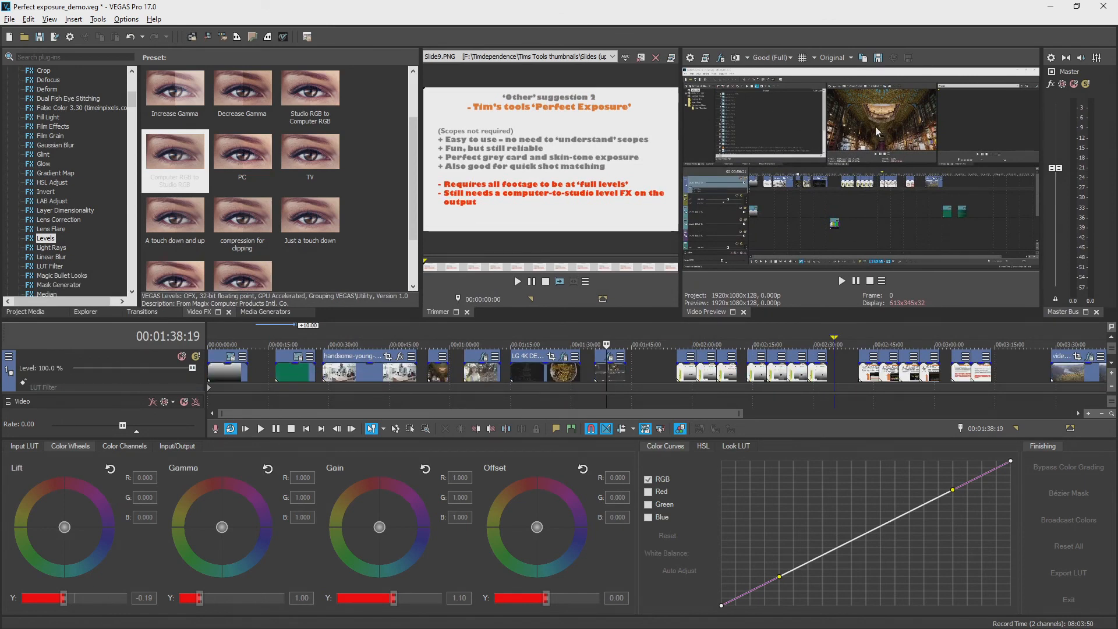
left_click(1074, 378)
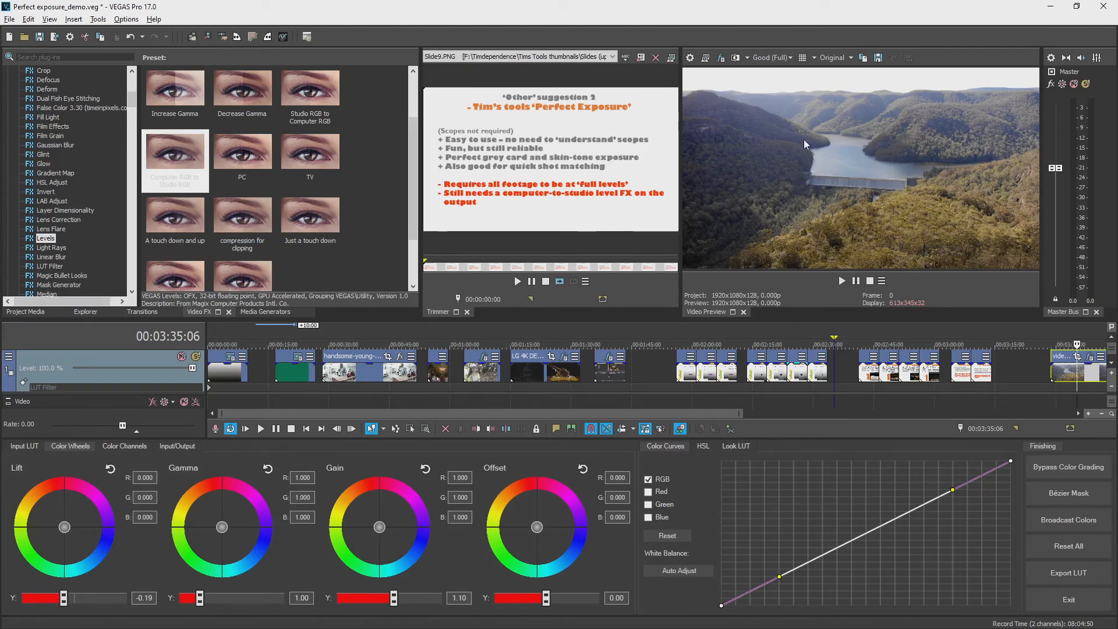
mouse_move(164, 163)
left_mouse_down()
mouse_move(787, 181)
mouse_move(226, 120)
mouse_move(180, 165)
left_mouse_up()
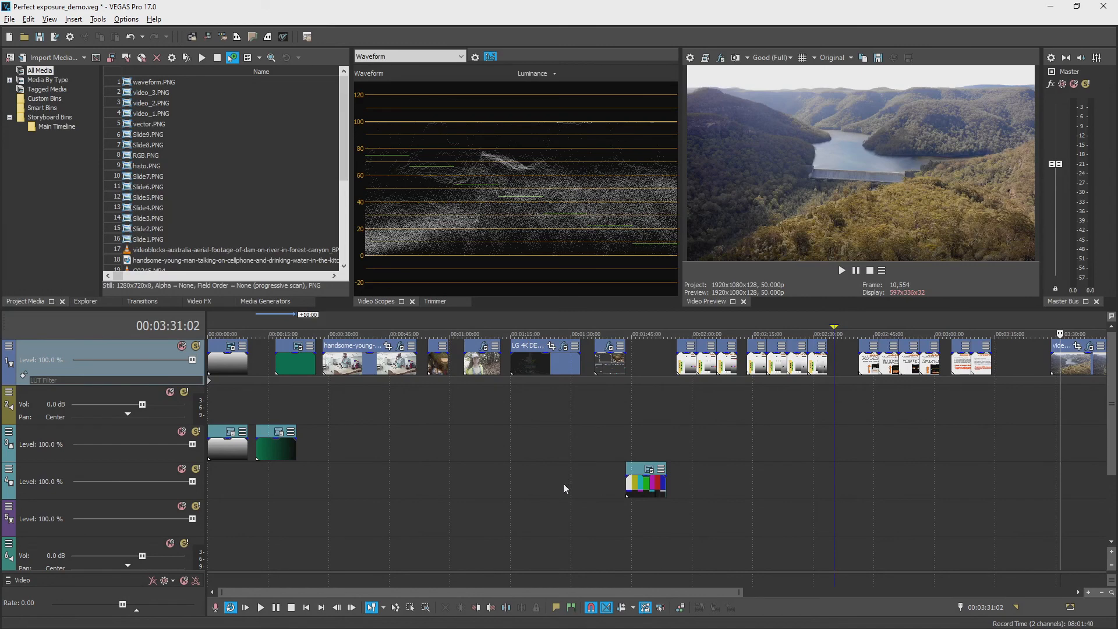
scroll(553, 482, "down", 3)
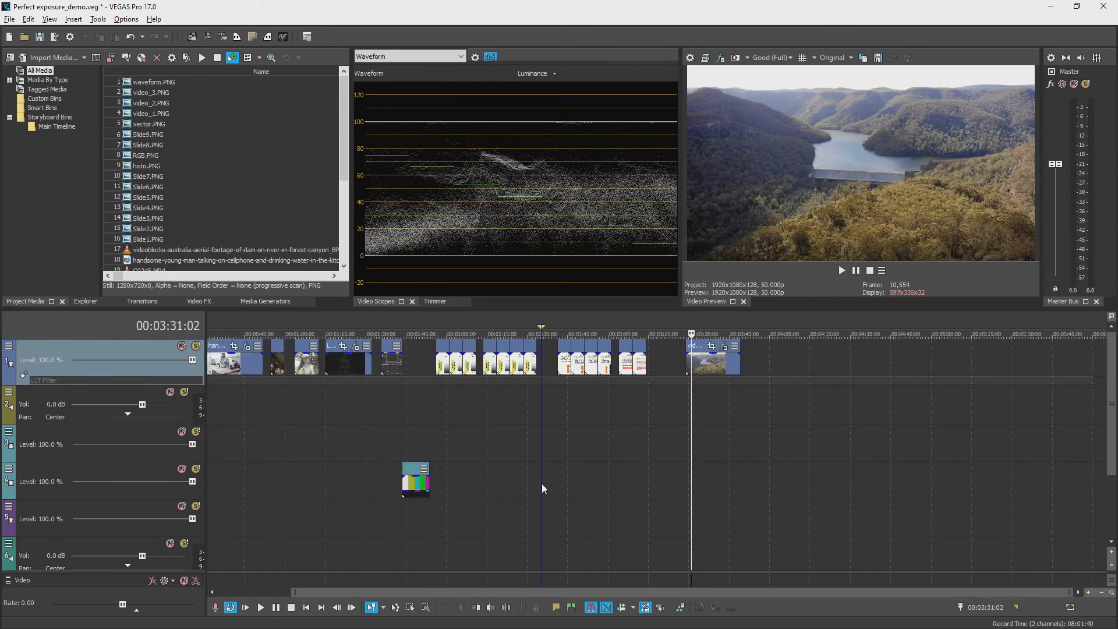